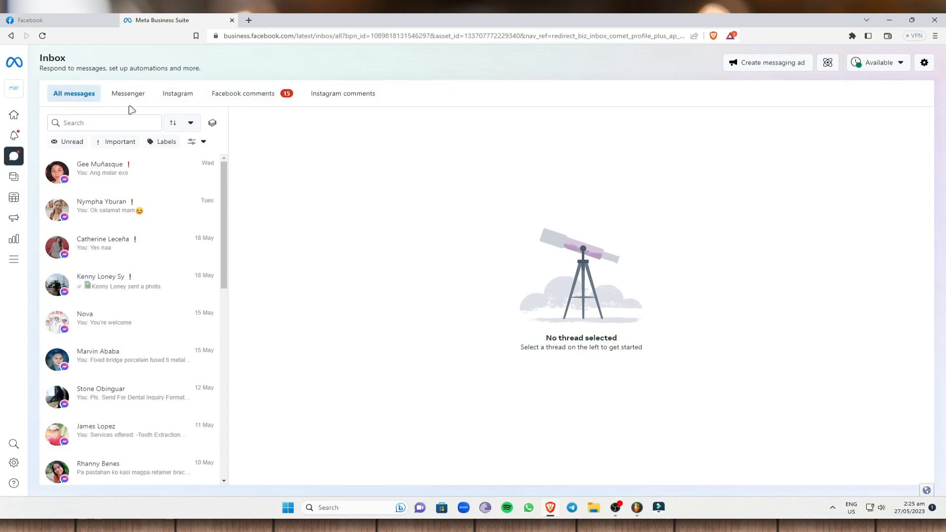
- Go back to Home and choose Create a business account from the business account switcher
{"action": "left_click", "coordinate": [47, 117]}
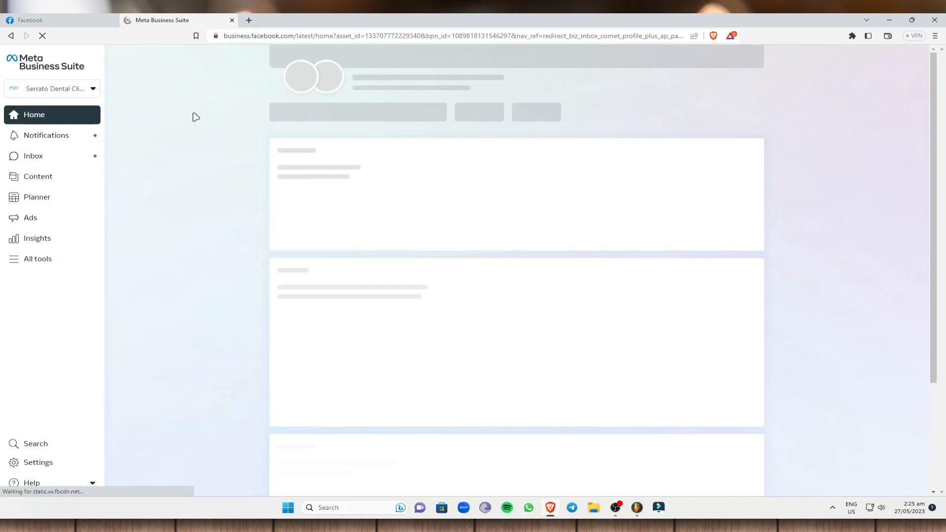
{"action": "scroll", "coordinate": [340, 241], "scroll_direction": "up", "scroll_amount": 3}
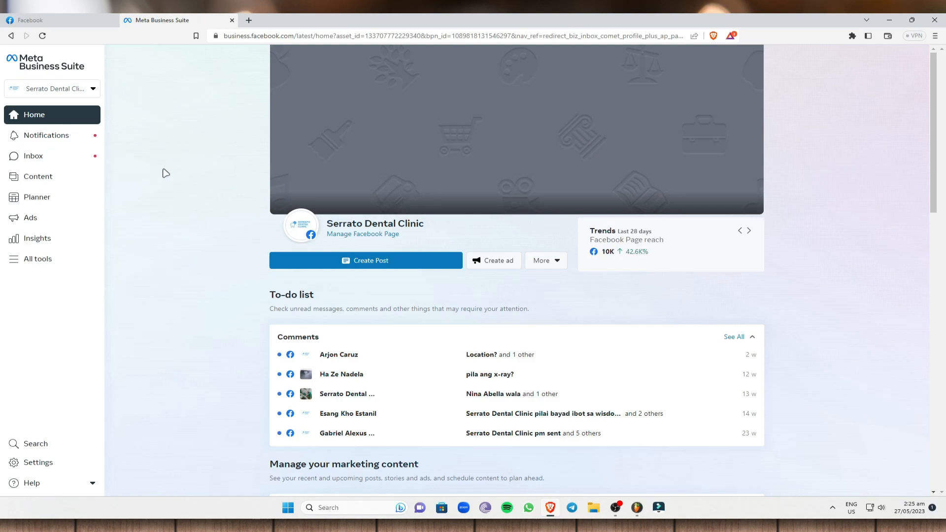
{"action": "left_click", "coordinate": [84, 94]}
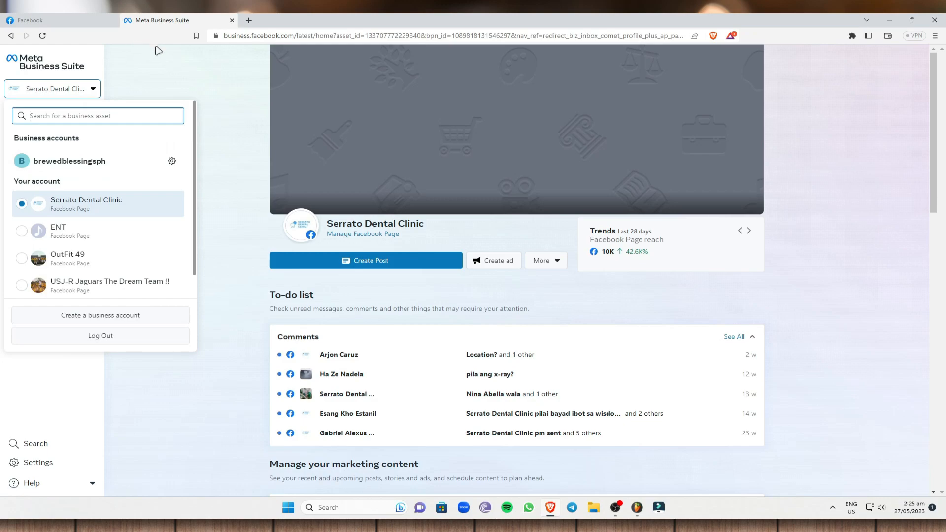
{"action": "left_click", "coordinate": [164, 69]}
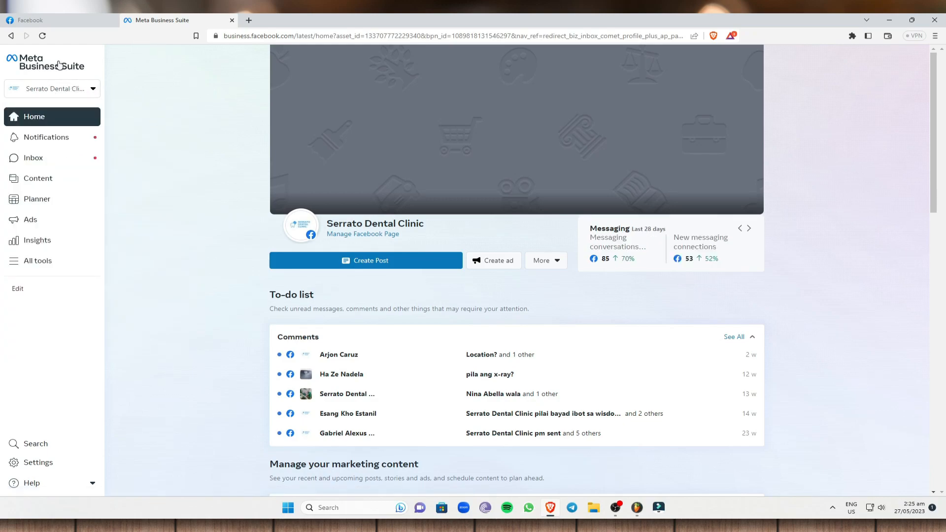
{"action": "left_click", "coordinate": [79, 89]}
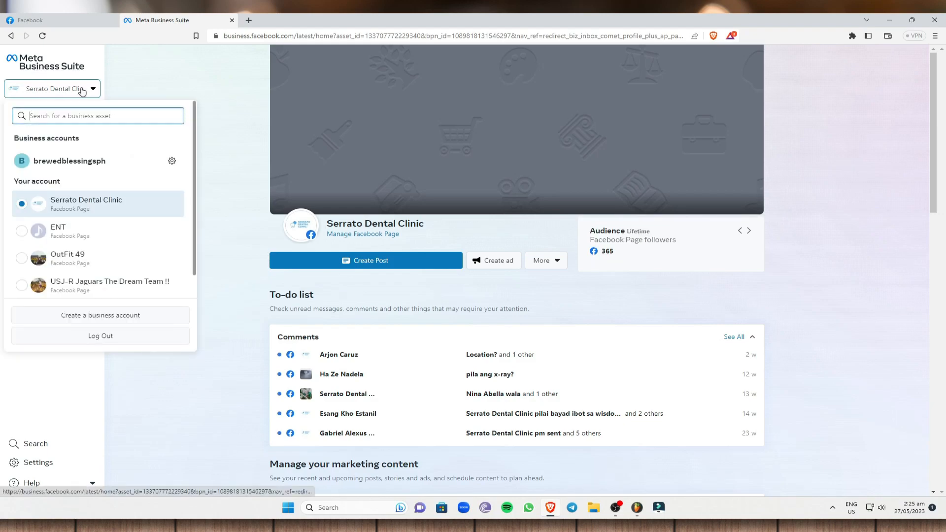
{"action": "left_click", "coordinate": [113, 321]}
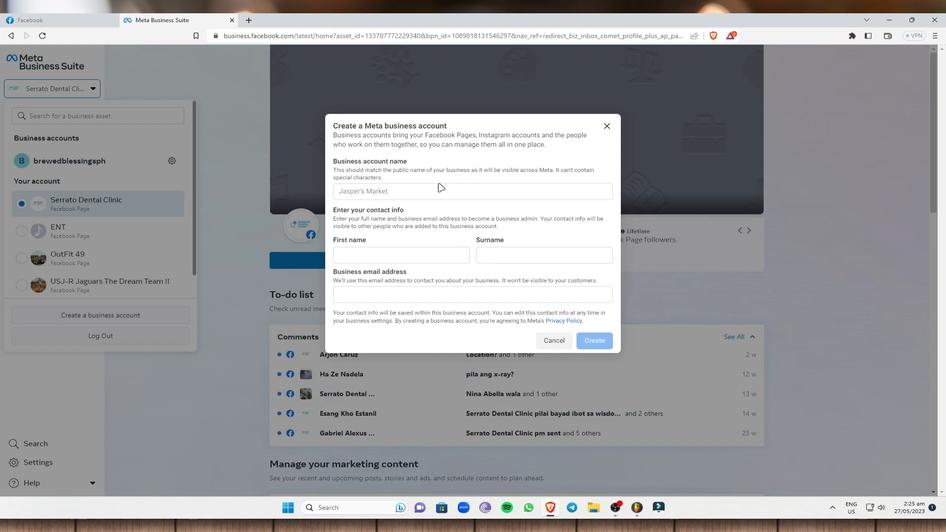
- Enter 'Mic' as the business name, fill the name fields, and add the business email
{"action": "left_click", "coordinate": [382, 193]}
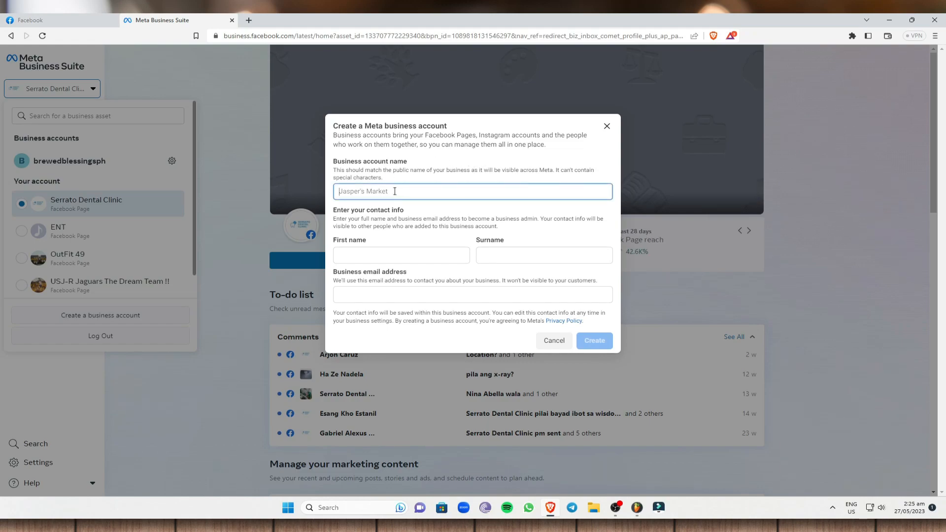
{"action": "type", "text": "Mic Business"}
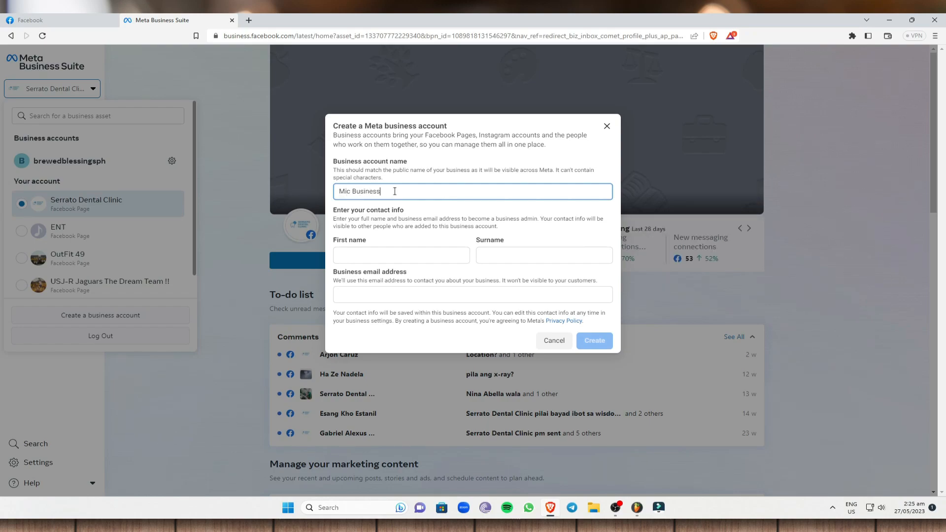
{"action": "left_click", "coordinate": [405, 257]}
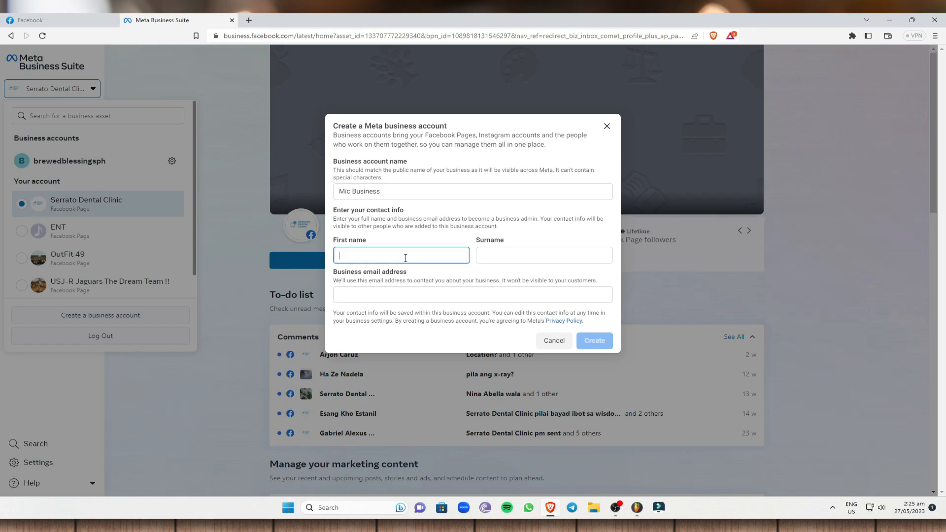
{"action": "key", "text": "Tab"}
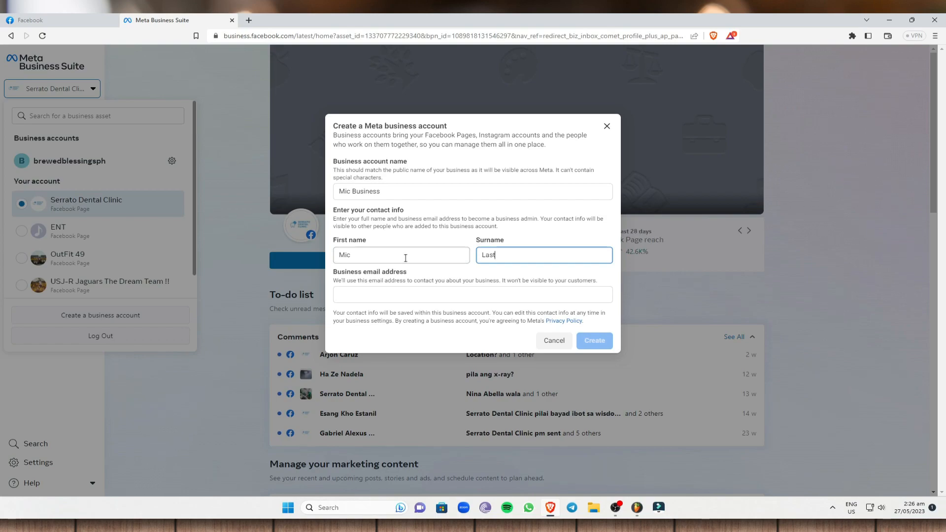
{"action": "left_click", "coordinate": [399, 297]}
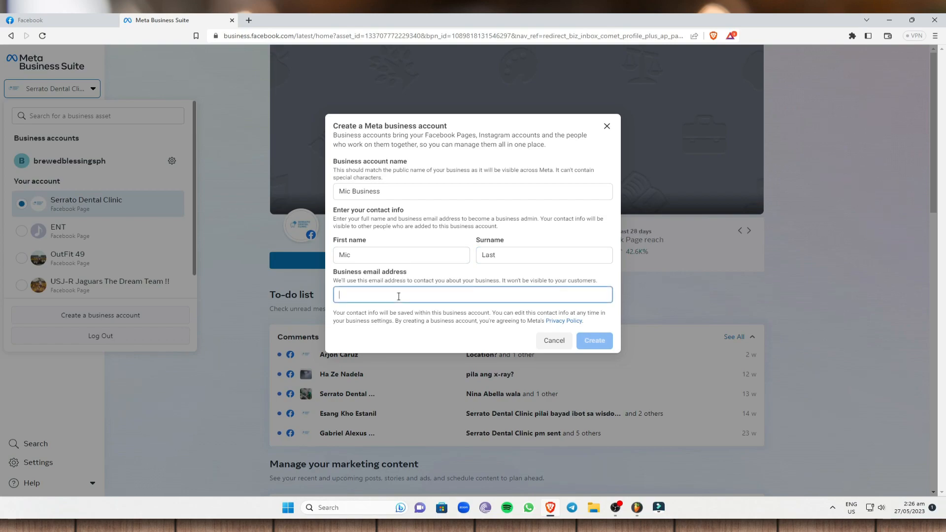
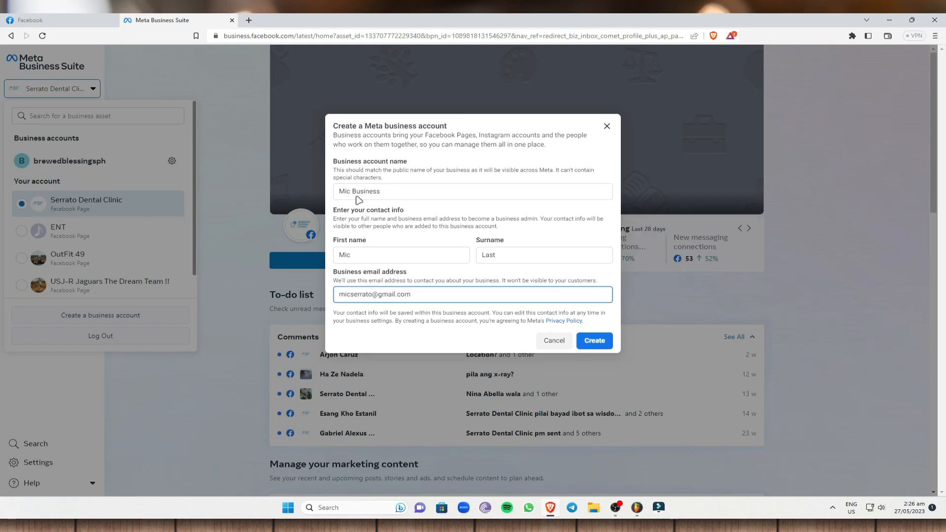
- Submit the new business account form and review the payments-disabled warning
{"action": "left_click", "coordinate": [600, 346]}
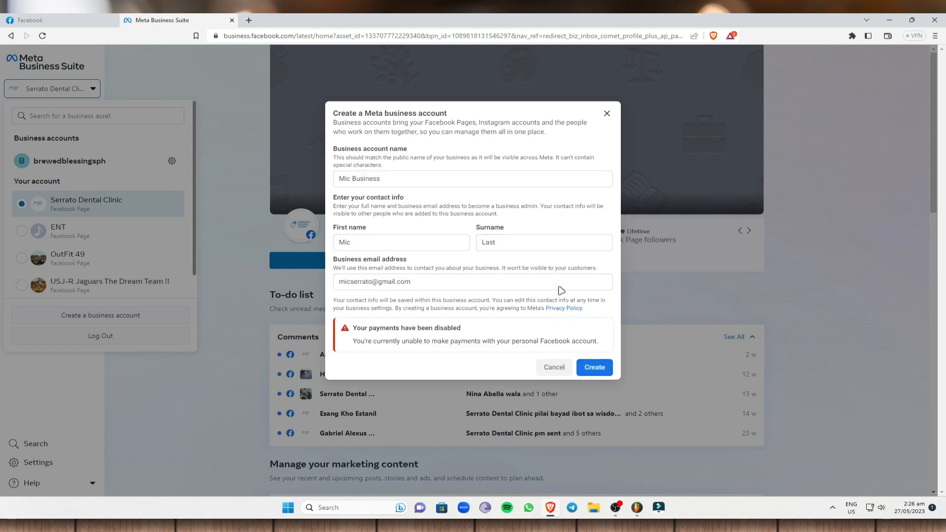
{"action": "left_click_drag", "start_coordinate": [352, 334], "coordinate": [601, 348]}
{"action": "left_click", "coordinate": [503, 340]}
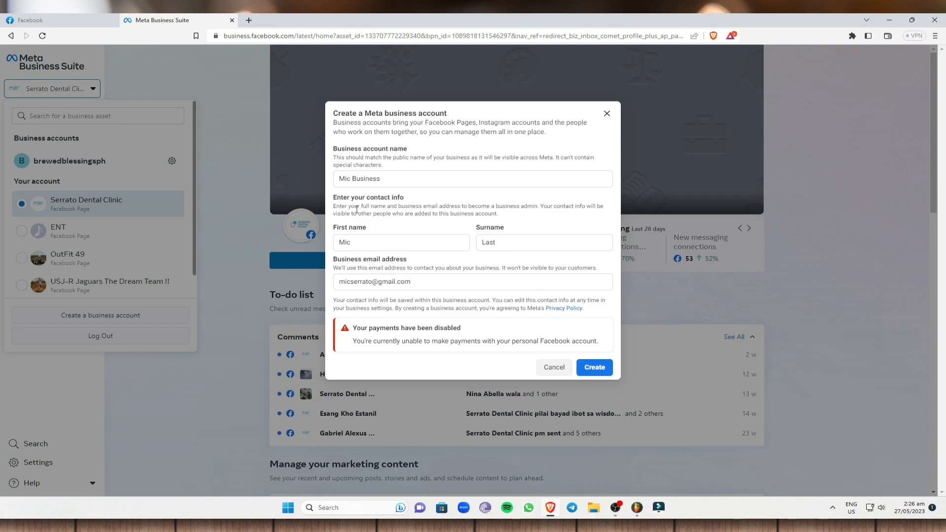
- Launch Microsoft Edge from Windows search and open Meta Business Suite from the 'met' suggestion
{"action": "left_click", "coordinate": [889, 20]}
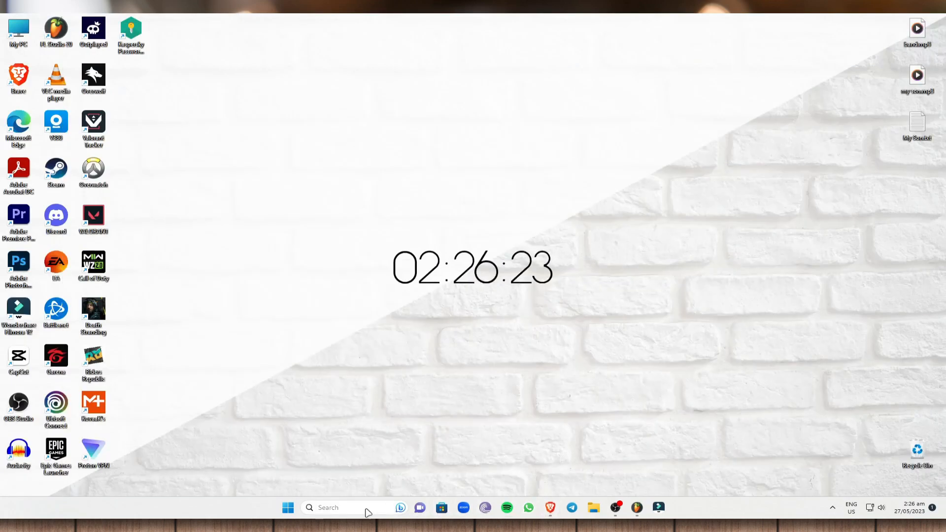
{"action": "left_click", "coordinate": [328, 507]}
{"action": "key", "text": "Return"}
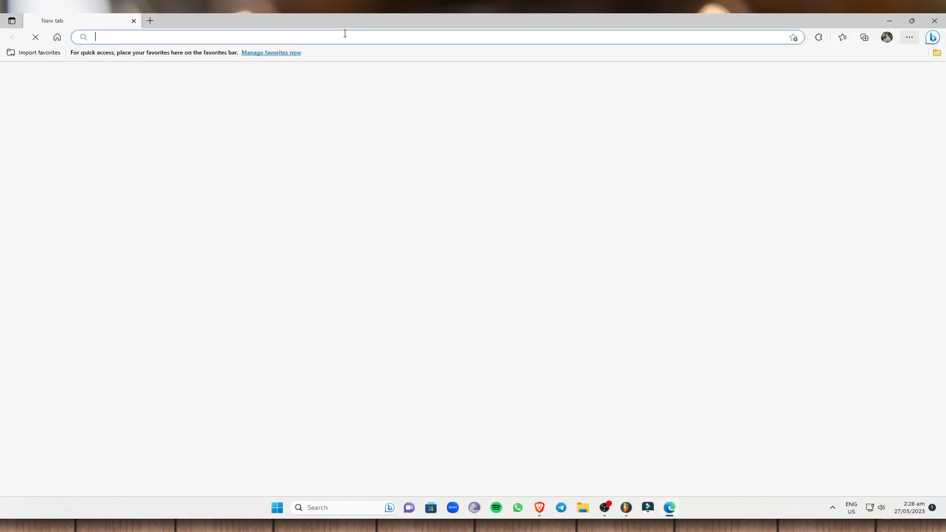
{"action": "left_click", "coordinate": [345, 32]}
{"action": "type", "text": "meta"}
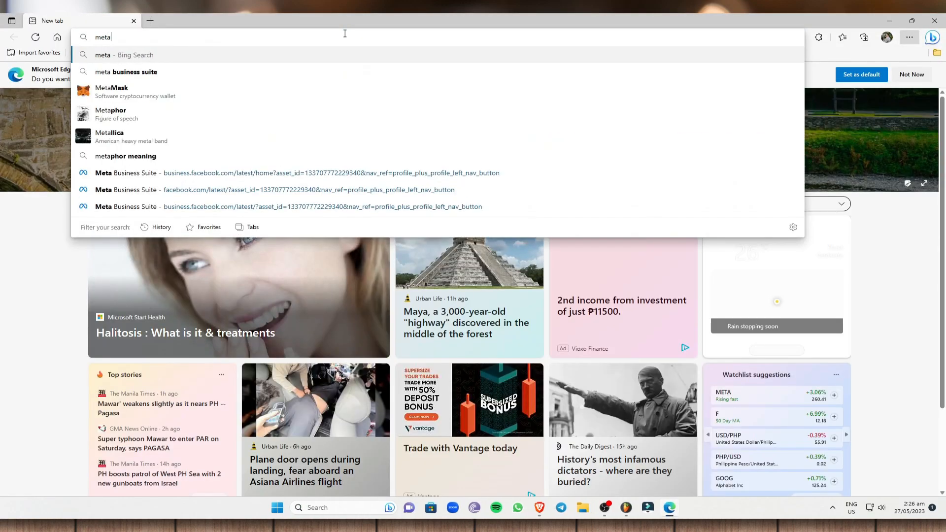
{"action": "left_click", "coordinate": [202, 174]}
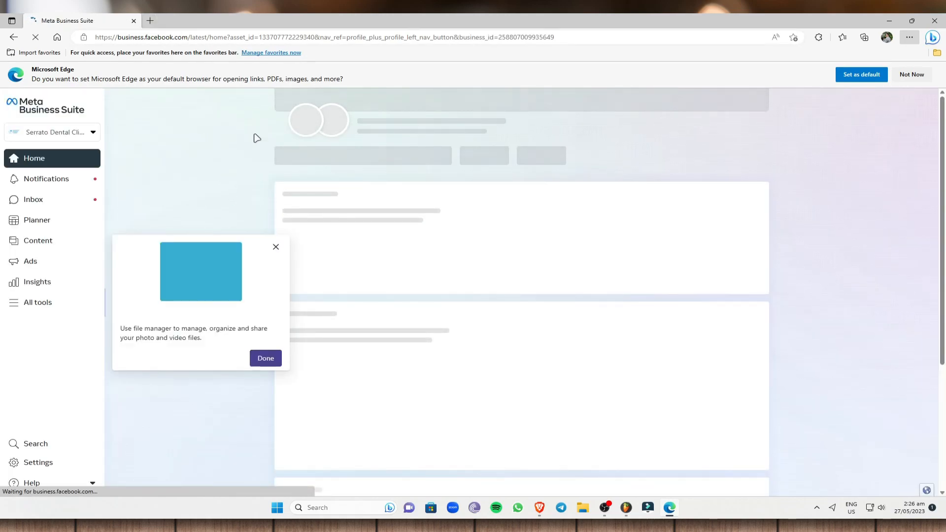
- Dismiss the browser tips and start creating a new business account from the account list
{"action": "left_click", "coordinate": [274, 246]}
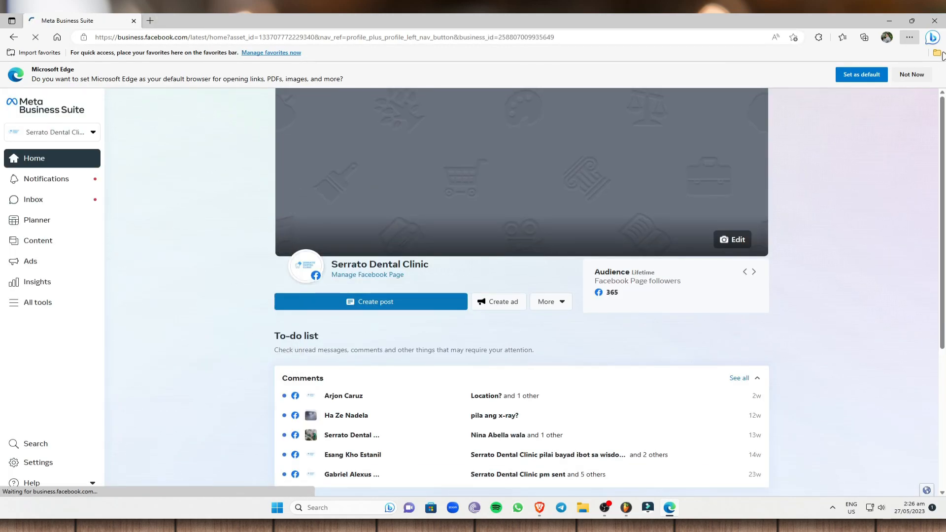
{"action": "left_click", "coordinate": [210, 53]}
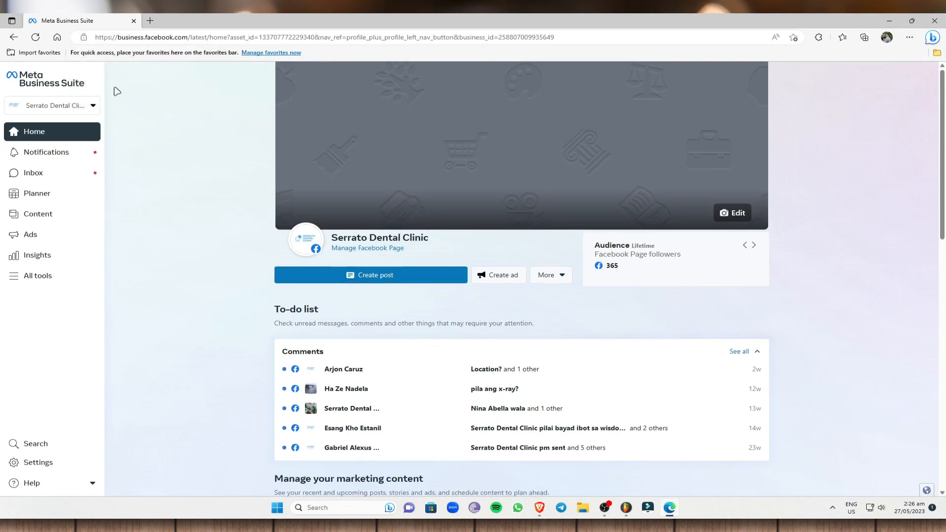
{"action": "left_click", "coordinate": [76, 109]}
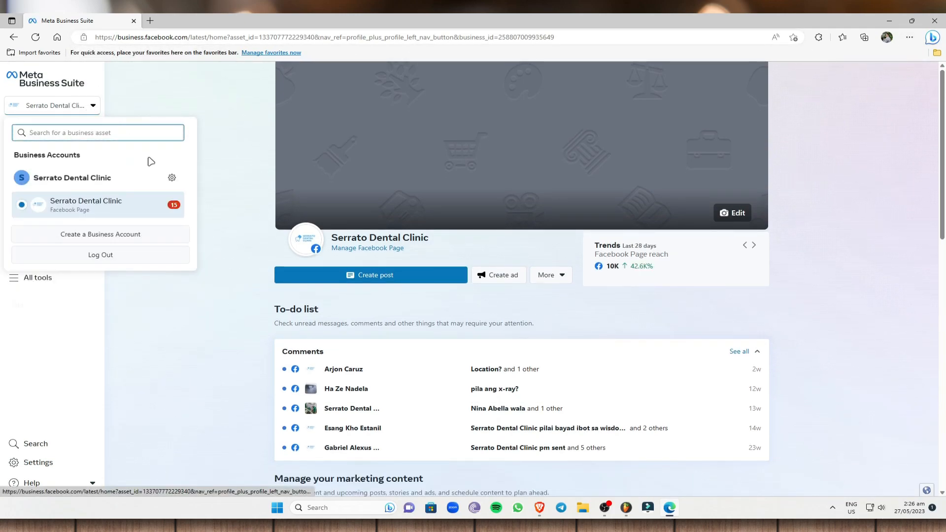
{"action": "left_click", "coordinate": [110, 238]}
- Enter 'Mic Business' as the account name, the owner's first and last name, and the saved business email
{"action": "type", "text": "Mic Business"}
{"action": "left_click", "coordinate": [381, 267]}
{"action": "type", "text": "Mi"}
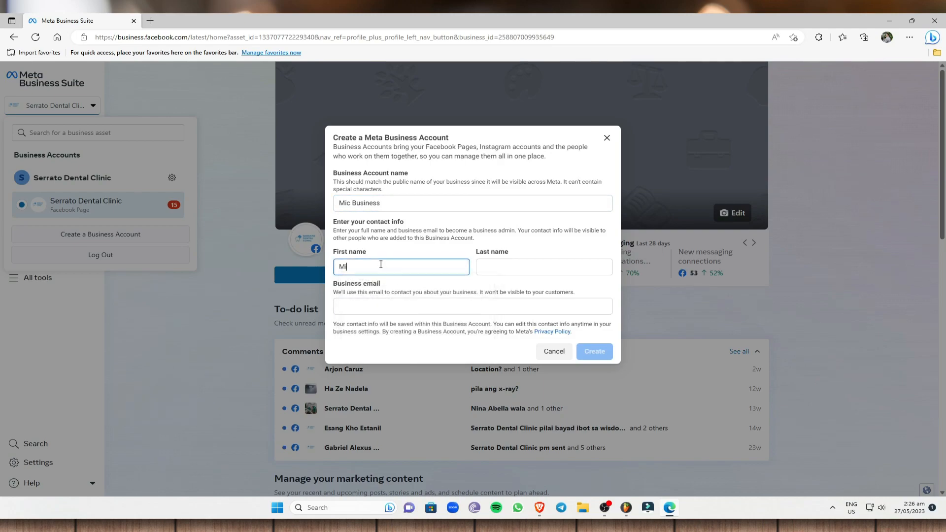
{"action": "type", "text": "First"}
{"action": "key", "text": "Tab"}
{"action": "type", "text": "L"}
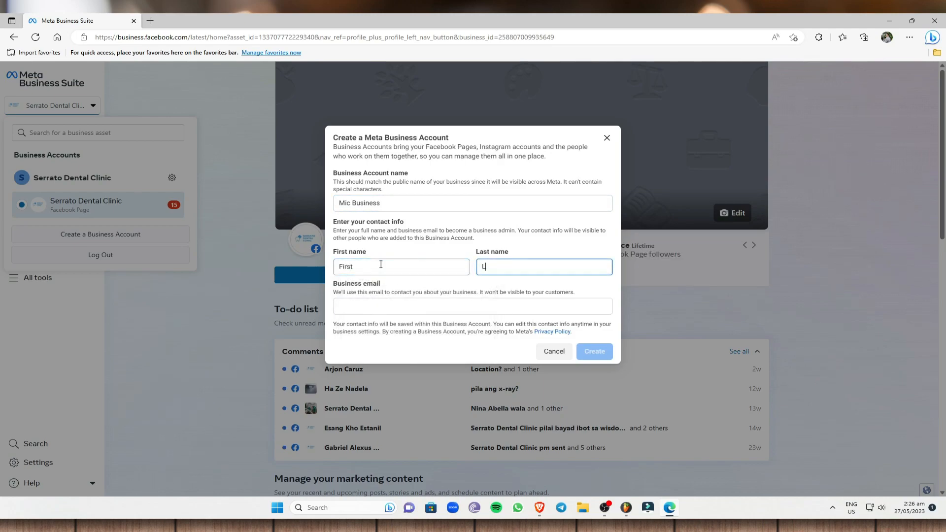
{"action": "type", "text": "ast"}
{"action": "left_click", "coordinate": [424, 306]}
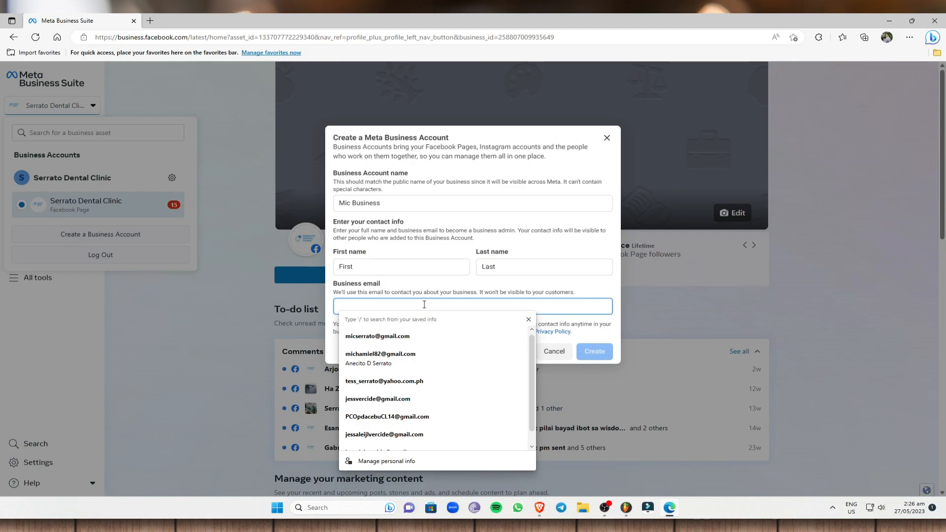
{"action": "left_click", "coordinate": [377, 336]}
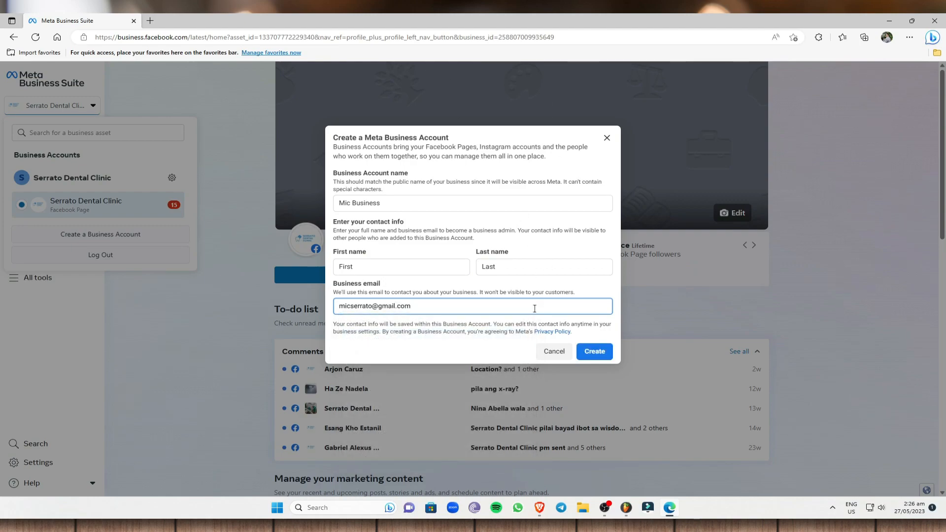
- Create the Mic Business account and skip the claim step, since nothing was found to claim
{"action": "left_click", "coordinate": [595, 351]}
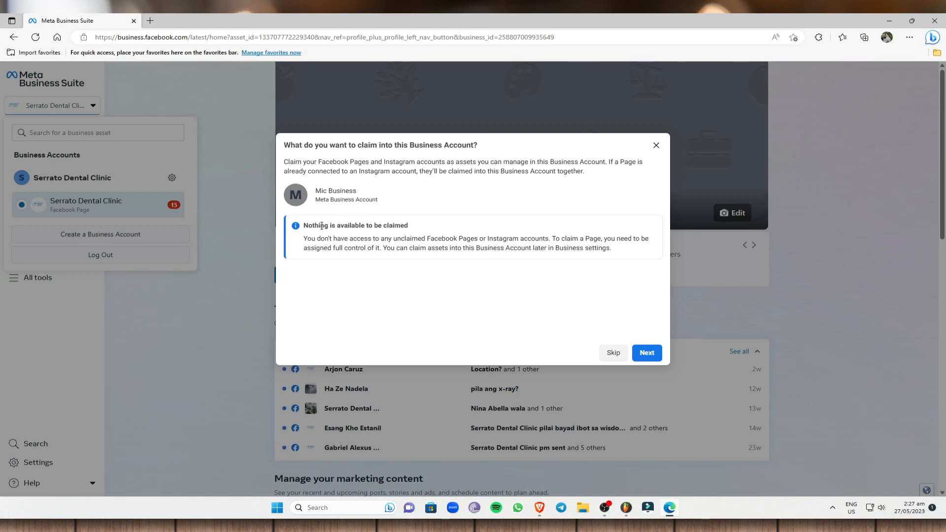
{"action": "left_click_drag", "start_coordinate": [305, 225], "coordinate": [419, 227]}
{"action": "left_click", "coordinate": [445, 271]}
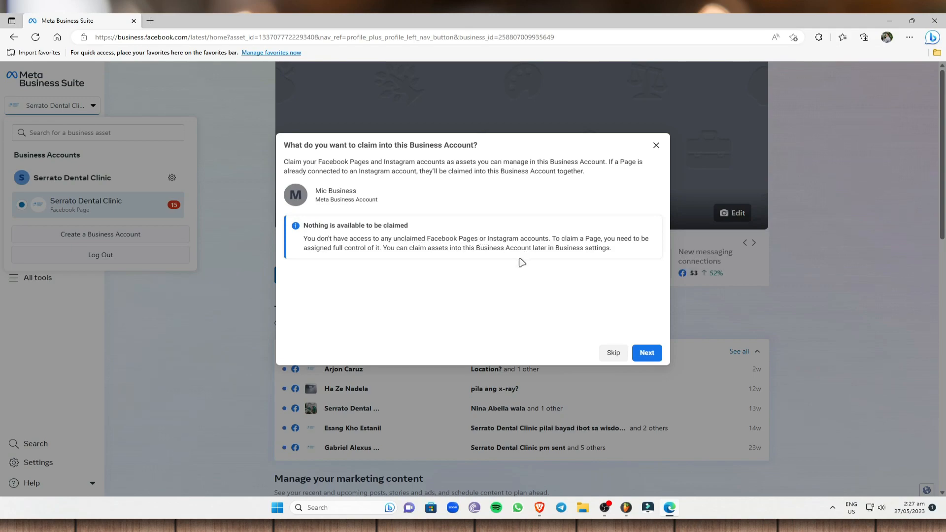
{"action": "left_click", "coordinate": [611, 353]}
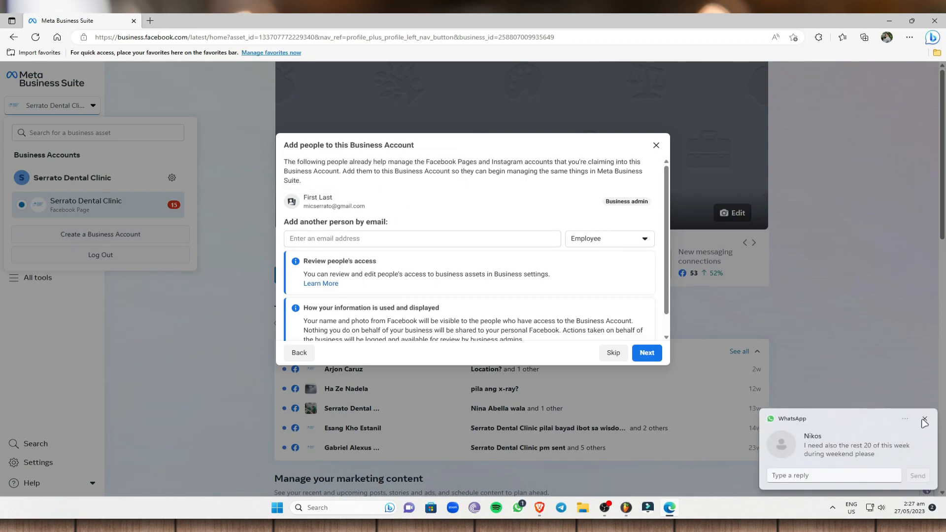
- Add another person by their saved email address and give them Business admin access
{"action": "left_click", "coordinate": [924, 419]}
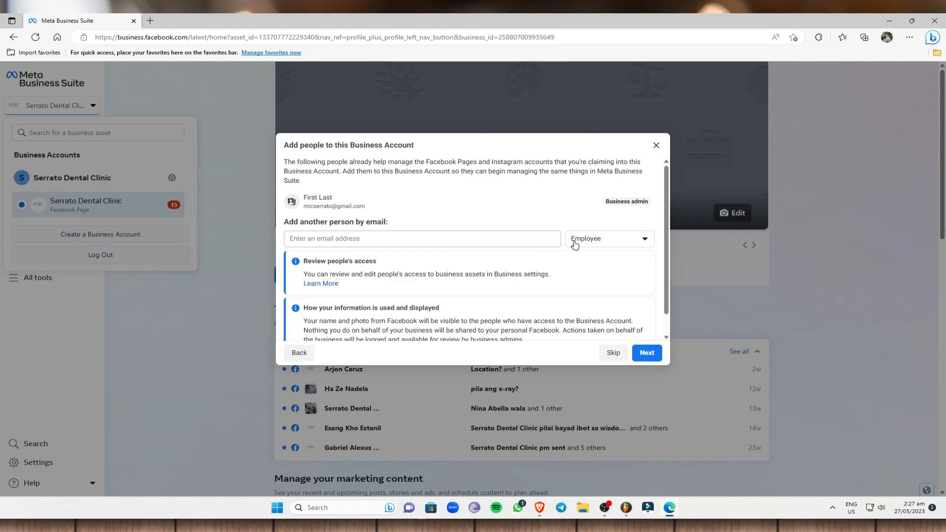
{"action": "left_click", "coordinate": [420, 240]}
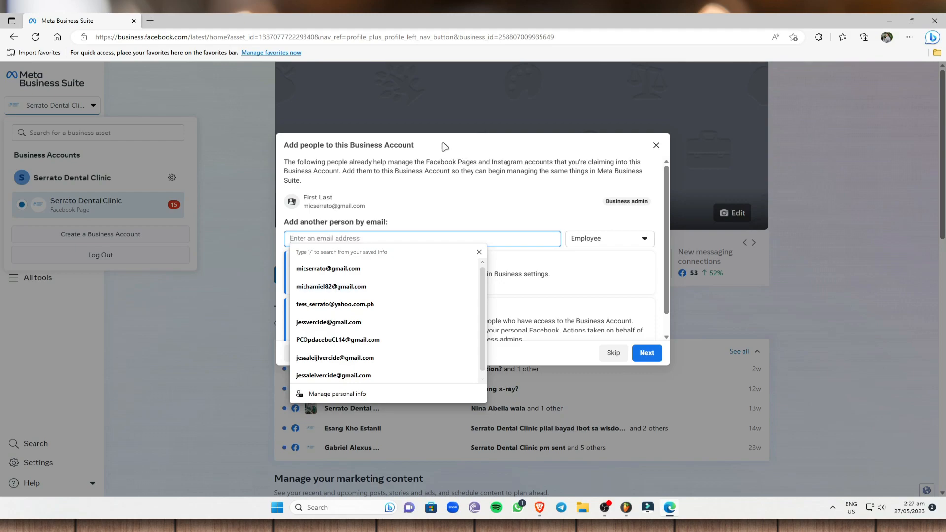
{"action": "left_click", "coordinate": [375, 288]}
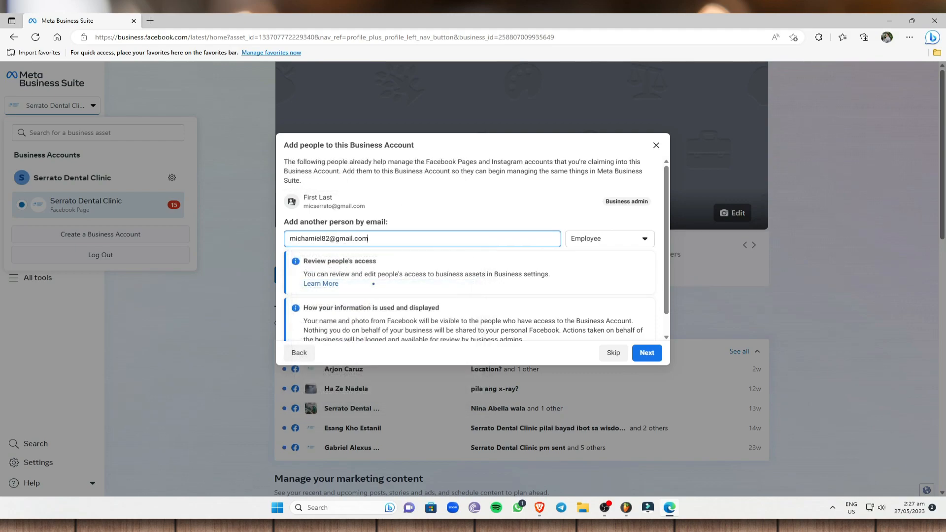
{"action": "left_click", "coordinate": [651, 242]}
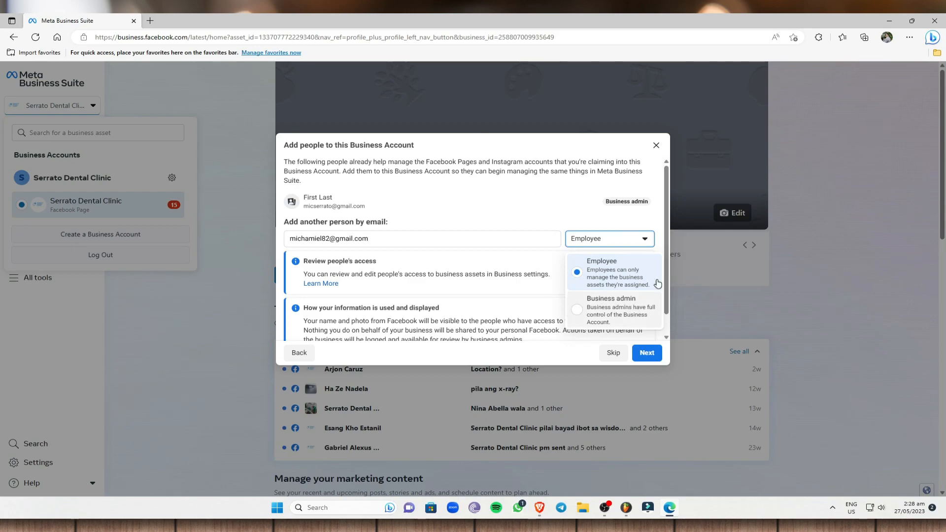
{"action": "left_click", "coordinate": [598, 304]}
- Review the added person and confirm to finish creating Mic Business
{"action": "scroll", "coordinate": [500, 263], "scroll_direction": "down", "scroll_amount": 1}
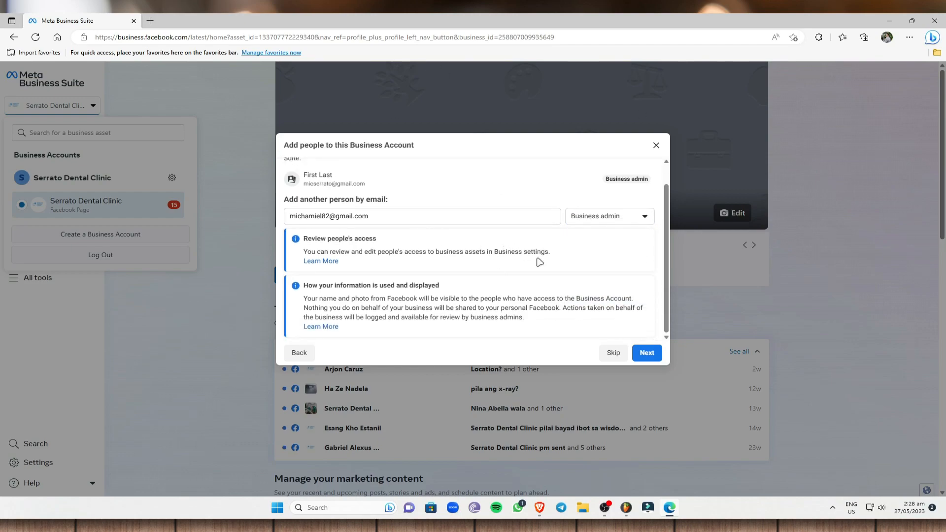
{"action": "left_click", "coordinate": [644, 354]}
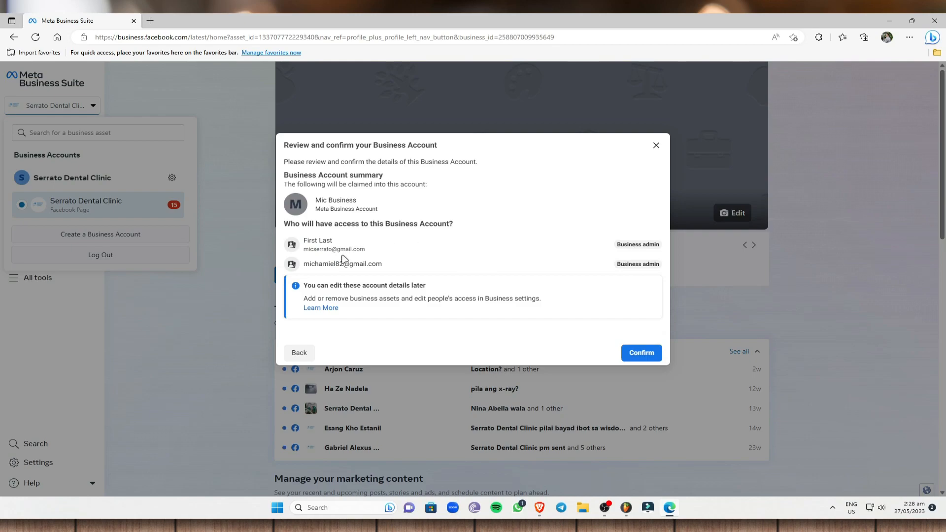
{"action": "triple_click", "coordinate": [388, 266]}
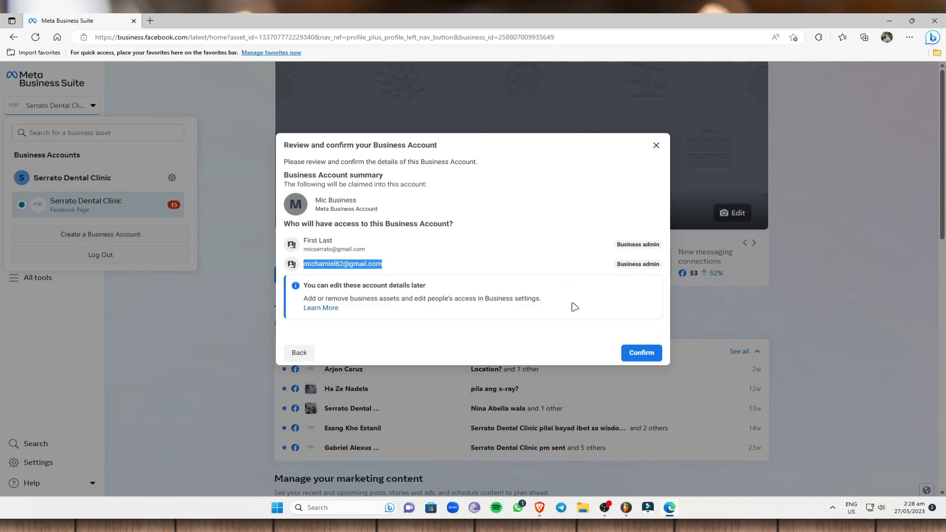
{"action": "left_click", "coordinate": [639, 353]}
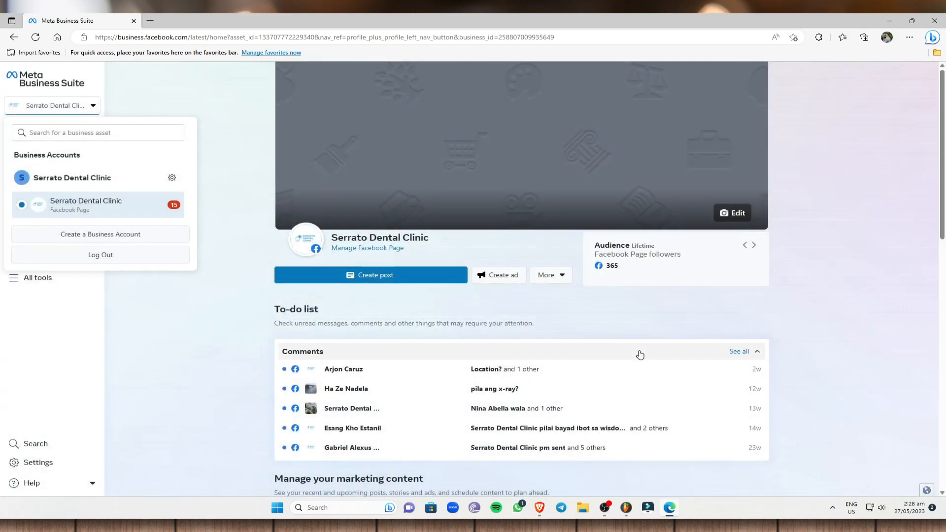
- Check the Home page and reopen the business accounts list to find Mic Business beside Serrato Dental Clinic
{"action": "left_click", "coordinate": [223, 131]}
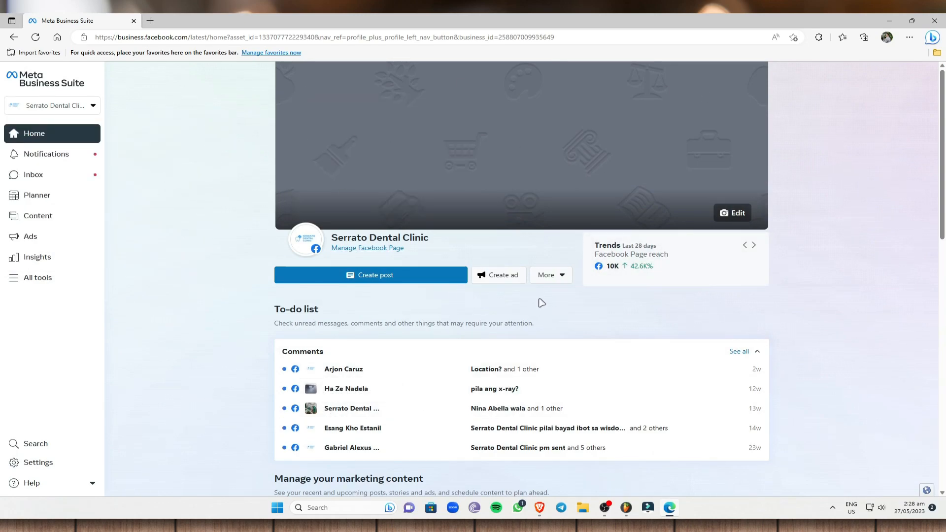
{"action": "scroll", "coordinate": [428, 324], "scroll_direction": "down", "scroll_amount": 4}
{"action": "scroll", "coordinate": [522, 276], "scroll_direction": "down", "scroll_amount": 2}
{"action": "scroll", "coordinate": [537, 190], "scroll_direction": "up", "scroll_amount": 5}
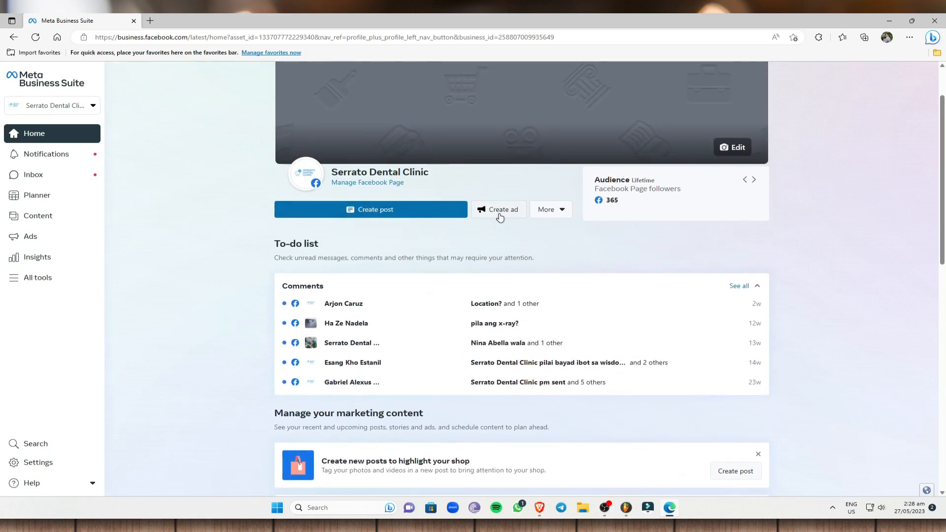
{"action": "left_click", "coordinate": [558, 213]}
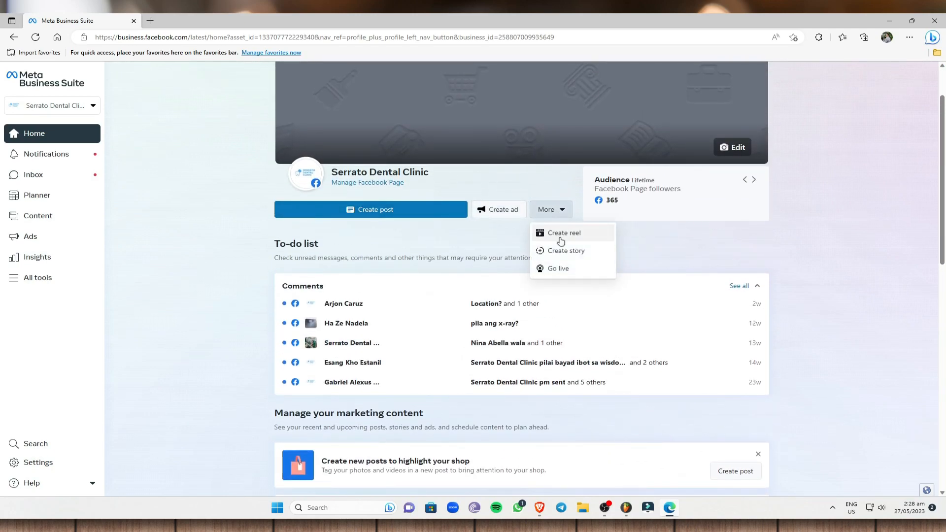
{"action": "left_click", "coordinate": [857, 239]}
{"action": "scroll", "coordinate": [179, 190], "scroll_direction": "up", "scroll_amount": 1}
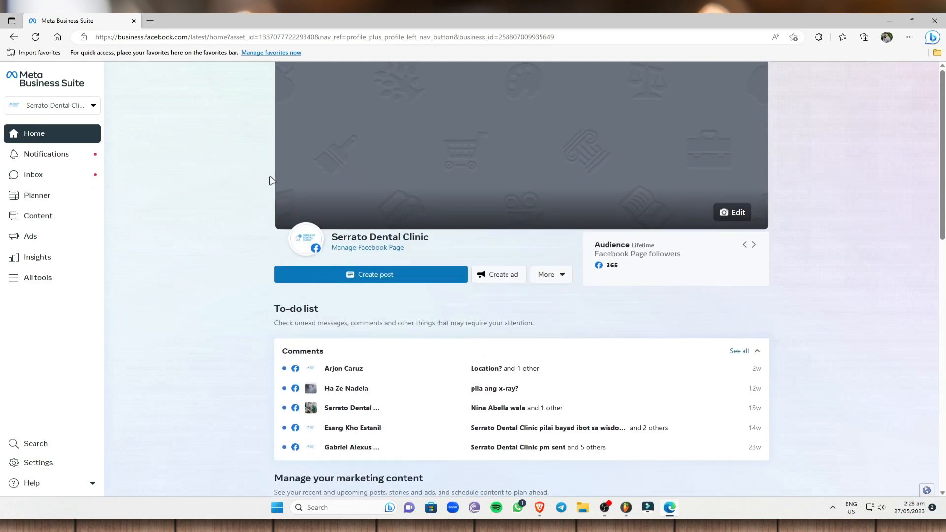
{"action": "left_click_drag", "start_coordinate": [386, 236], "coordinate": [469, 236]}
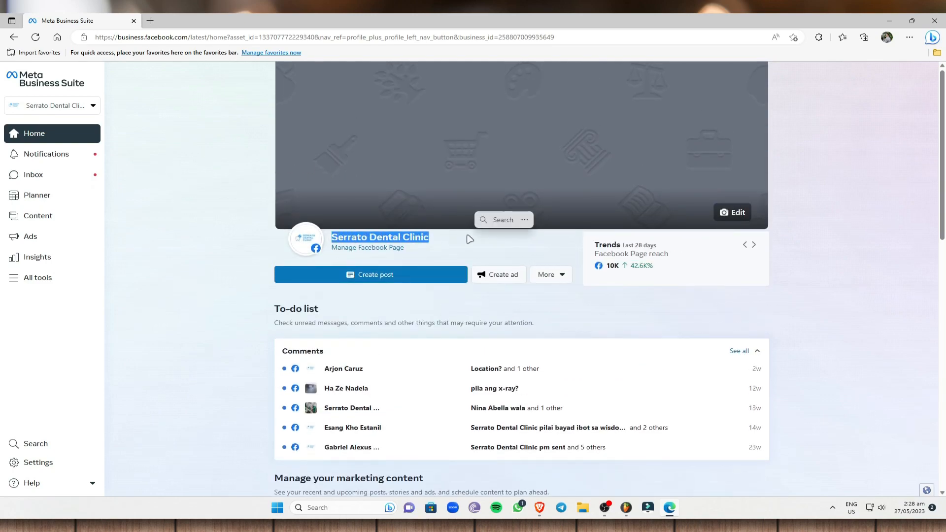
{"action": "left_click", "coordinate": [468, 237]}
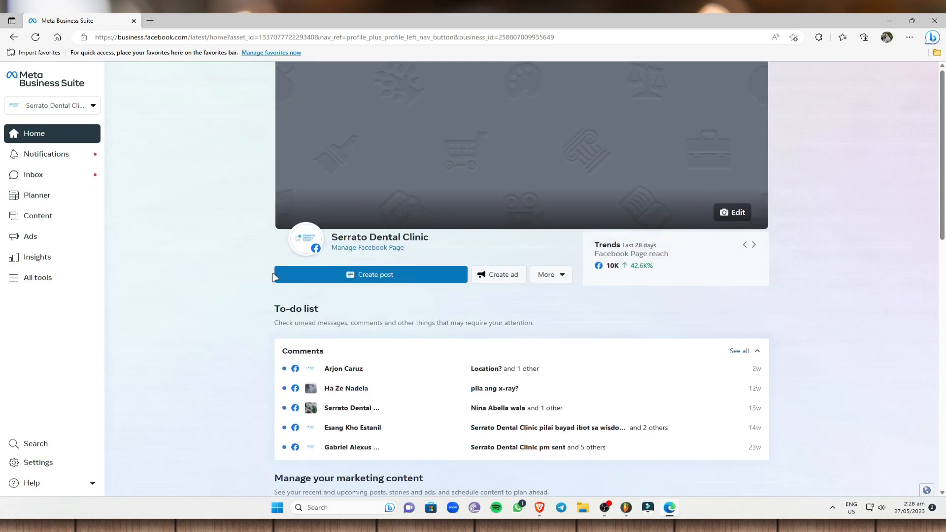
{"action": "left_click", "coordinate": [73, 109]}
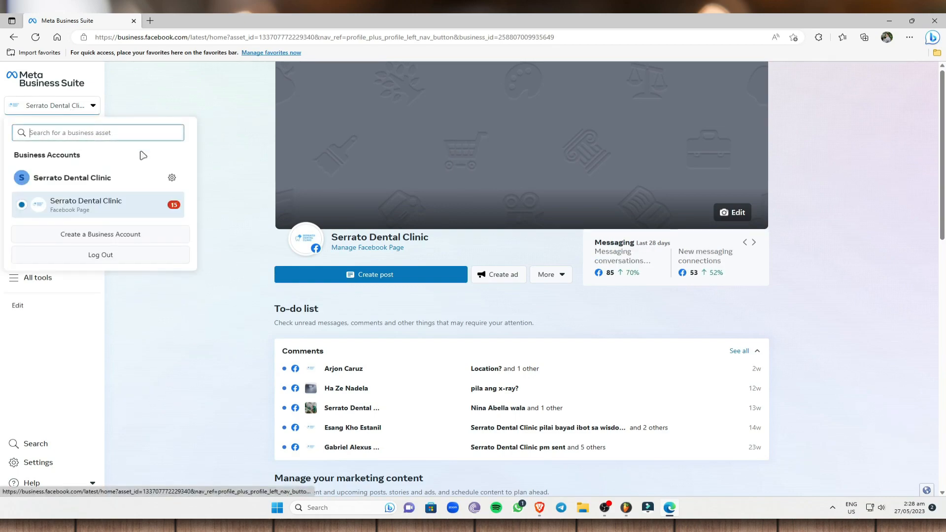
{"action": "left_click", "coordinate": [213, 116]}
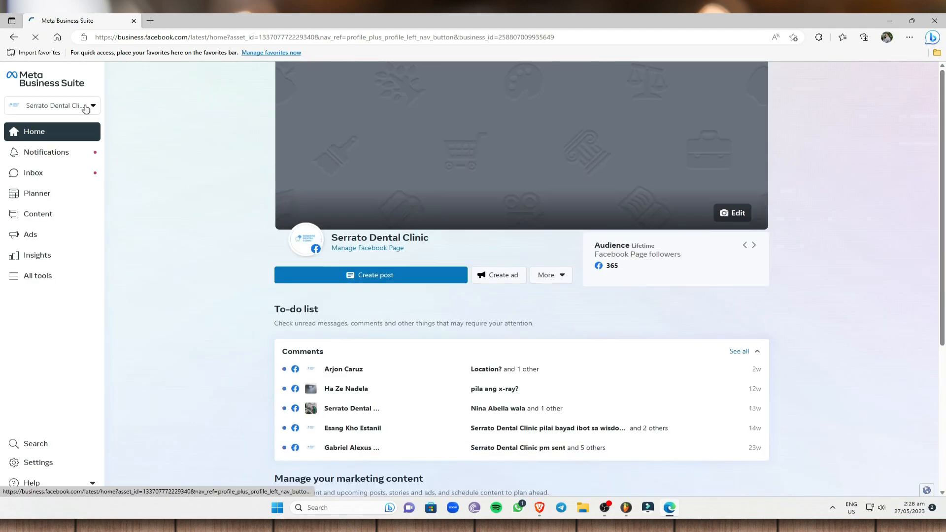
{"action": "left_click", "coordinate": [85, 107]}
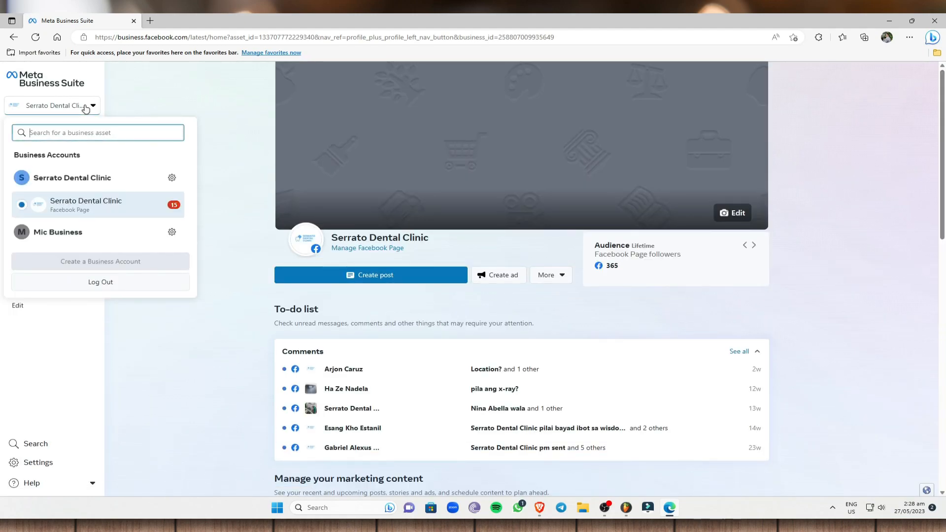
- Open Mic Business settings, go to the Pages section, and choose Add Pages
{"action": "left_click", "coordinate": [172, 232]}
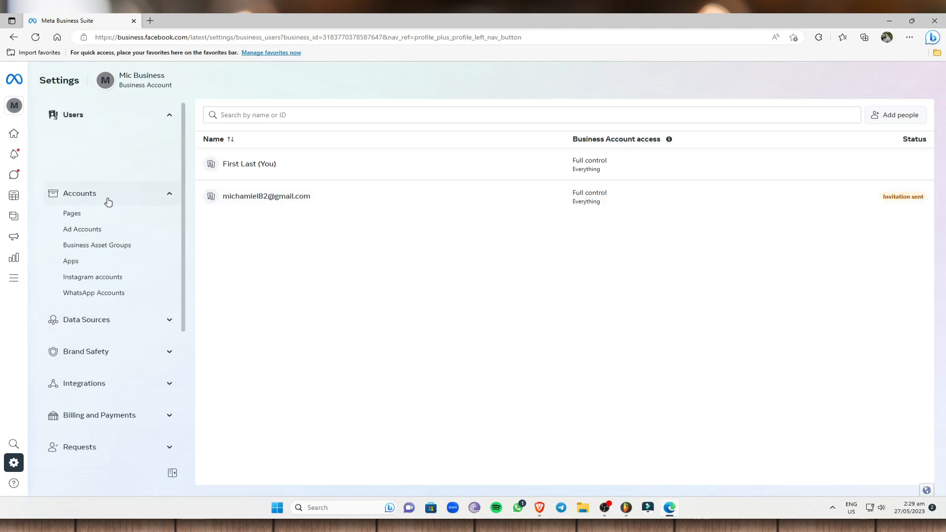
{"action": "left_click", "coordinate": [94, 217]}
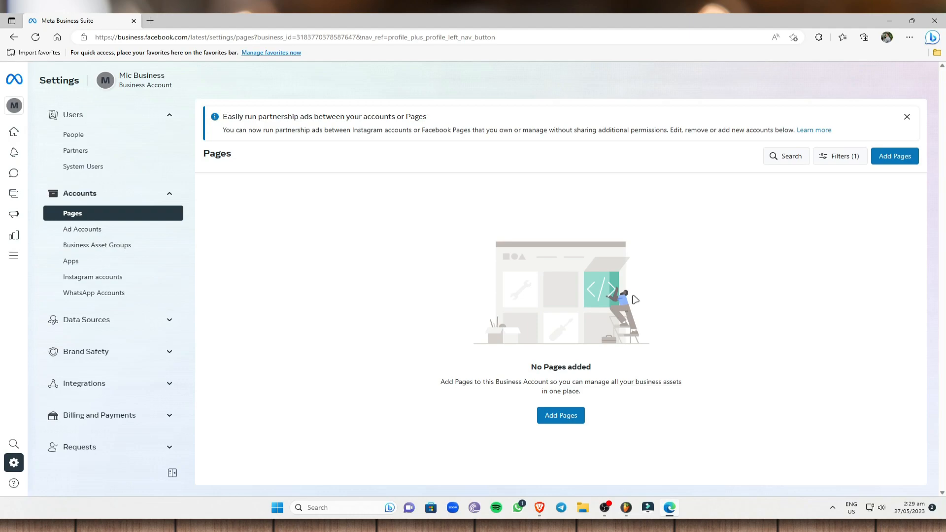
{"action": "left_click", "coordinate": [570, 415]}
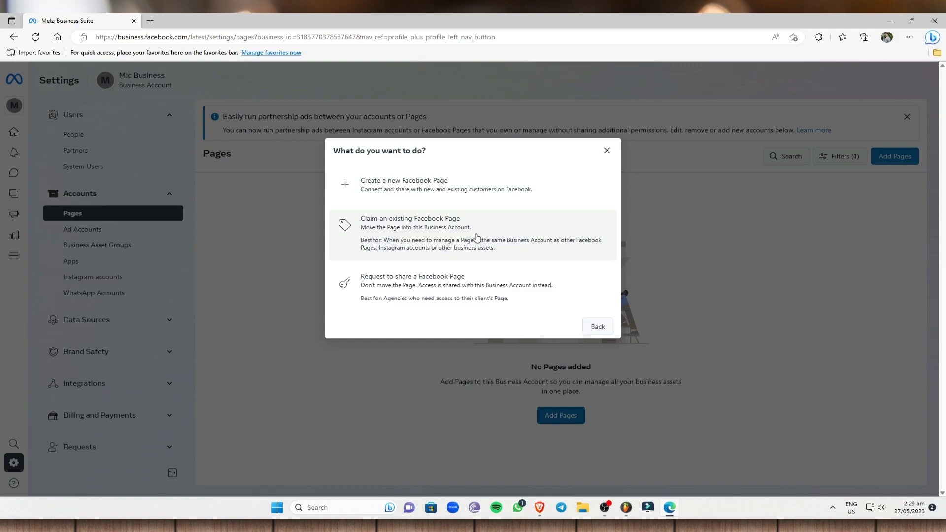
- Create a new Page named Mic Business with Real Estate, Advertising/Marketing and Business Consultant categories
{"action": "left_click", "coordinate": [425, 197]}
{"action": "left_click", "coordinate": [443, 198]}
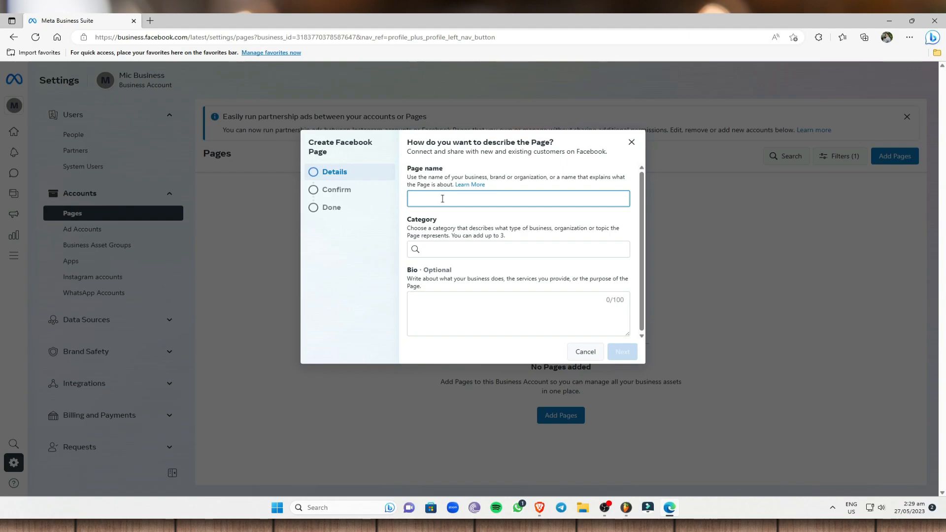
{"action": "type", "text": "Mic Business"}
{"action": "left_click", "coordinate": [456, 249]}
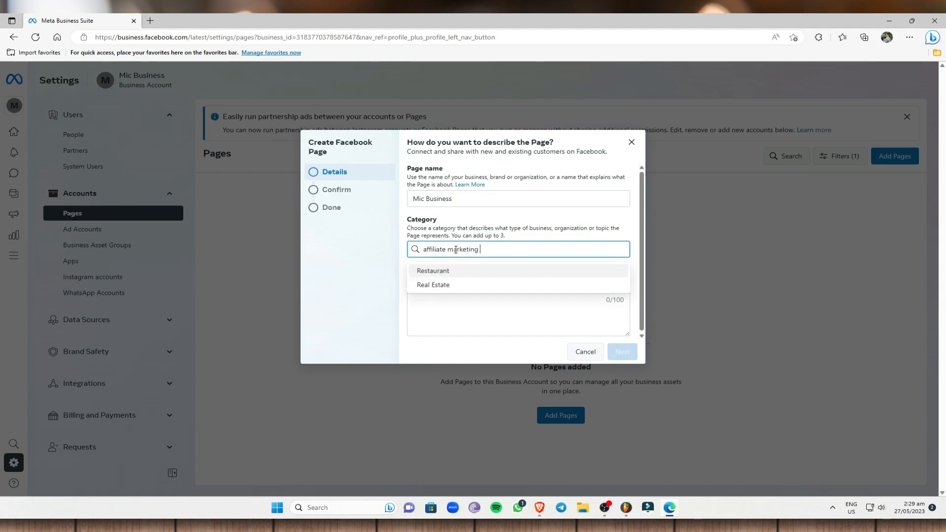
{"action": "left_click", "coordinate": [453, 286]}
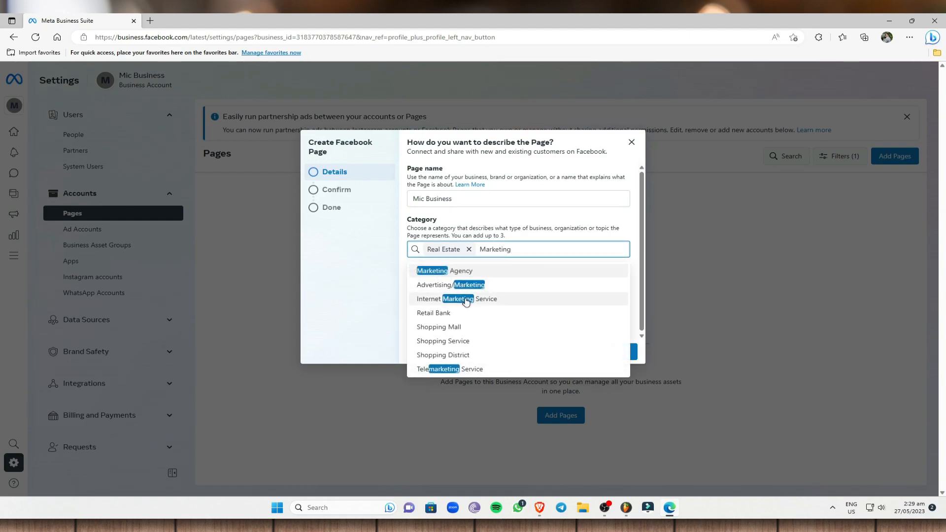
{"action": "left_click", "coordinate": [456, 285]}
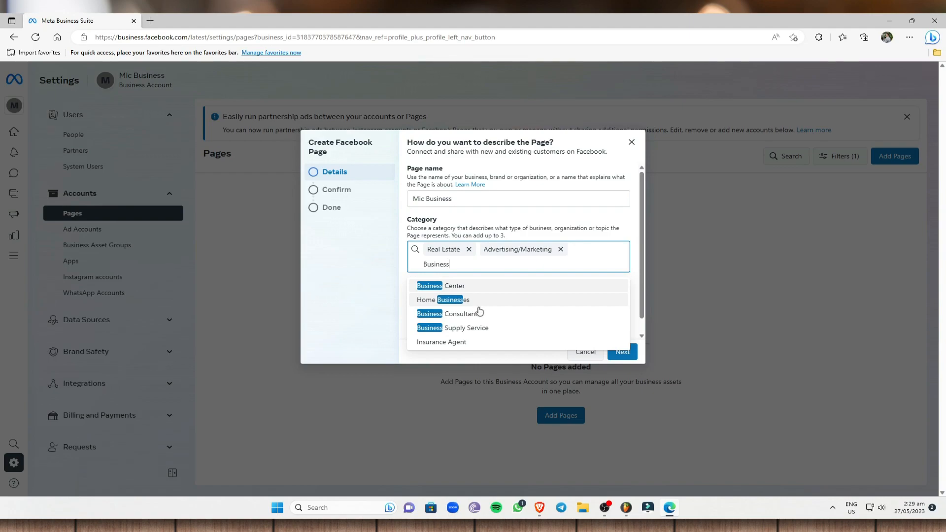
{"action": "left_click", "coordinate": [477, 317]}
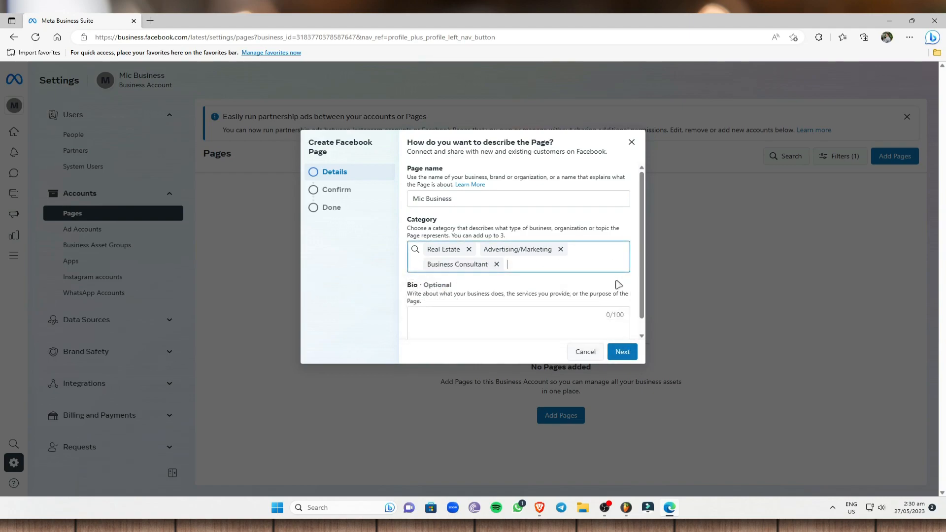
- Write the bio 'We provide business ideas and strategies' and continue to the confirmation step
{"action": "scroll", "coordinate": [532, 291], "scroll_direction": "down", "scroll_amount": 1}
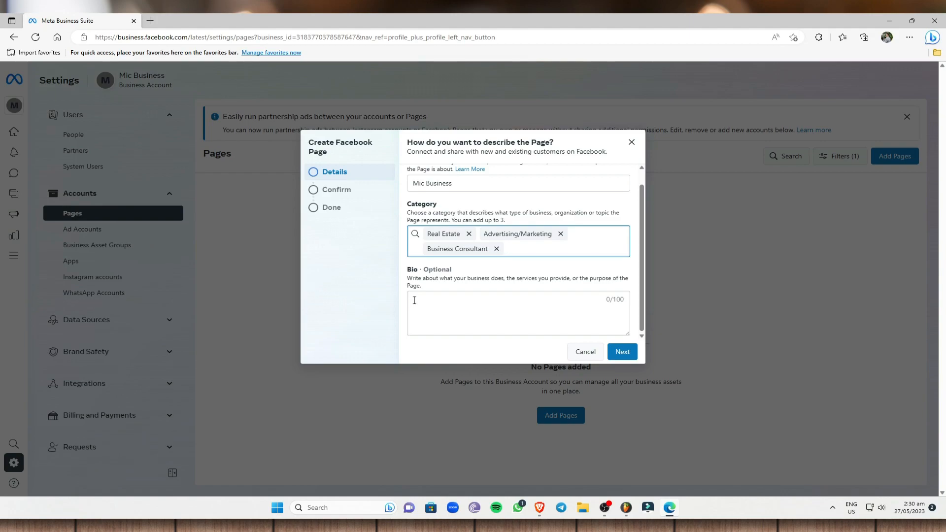
{"action": "left_click", "coordinate": [444, 301]}
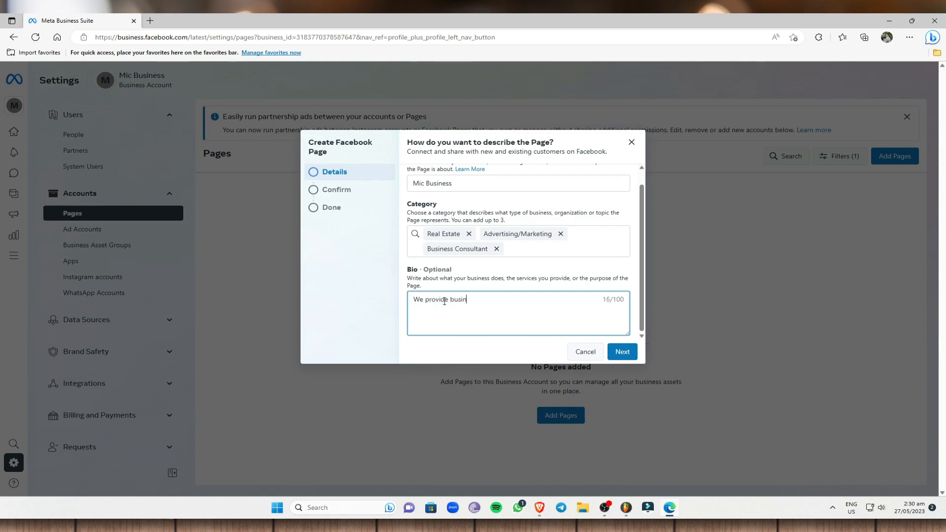
{"action": "type", "text": "We provide business p"}
{"action": "key", "text": "BackSpace"}
{"action": "type", "text": "ideas and strategies"}
{"action": "left_click", "coordinate": [627, 353]}
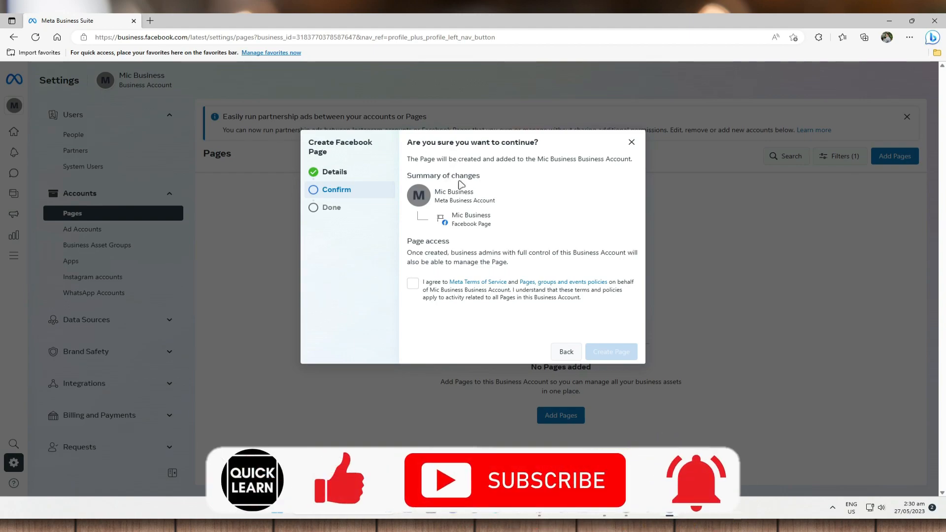
- Agree to the Meta Terms of Service and create the Mic Business Facebook Page
{"action": "left_click_drag", "start_coordinate": [537, 159], "coordinate": [625, 159]}
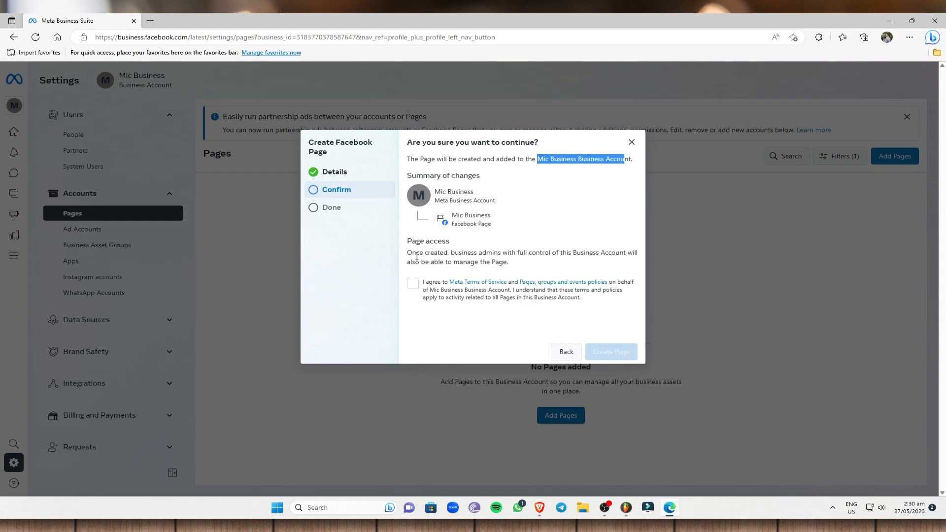
{"action": "left_click", "coordinate": [413, 285]}
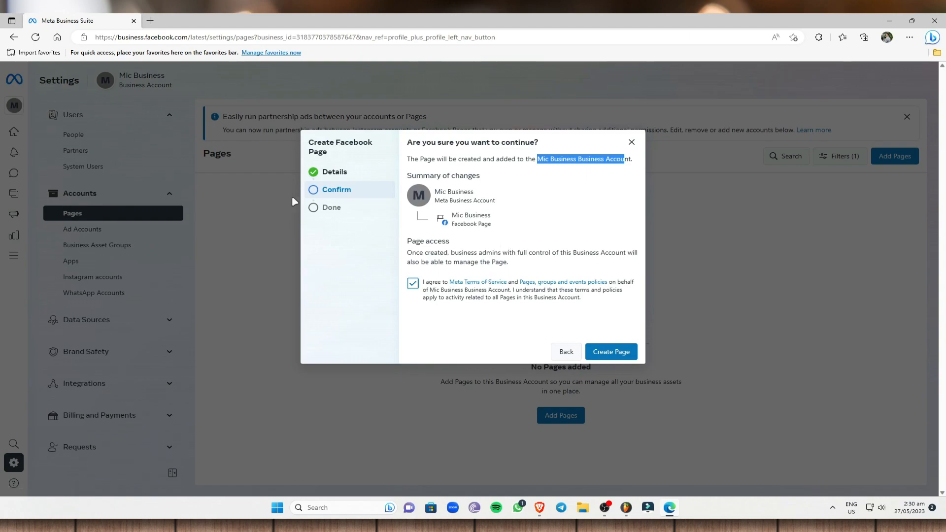
{"action": "left_click", "coordinate": [617, 356]}
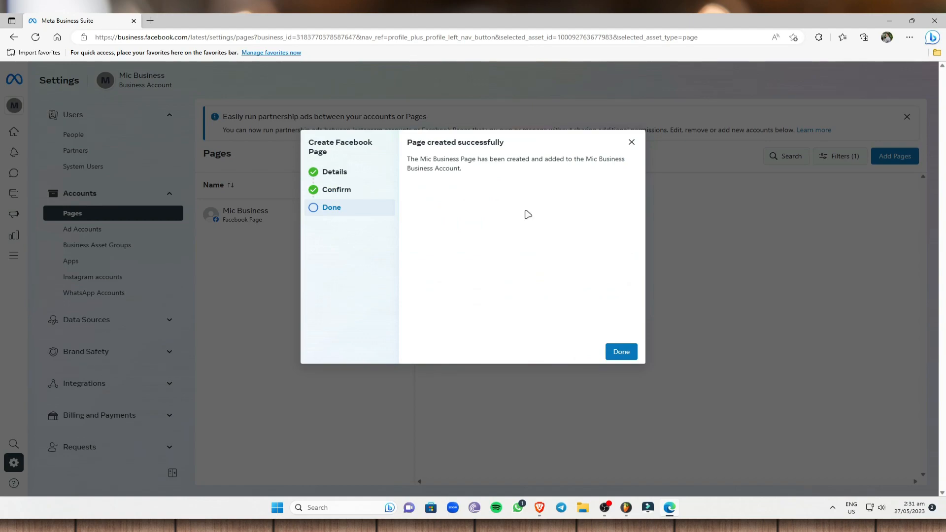
- Close the page-created confirmation and view the Mic Business page on Facebook in a new tab
{"action": "left_click", "coordinate": [631, 353]}
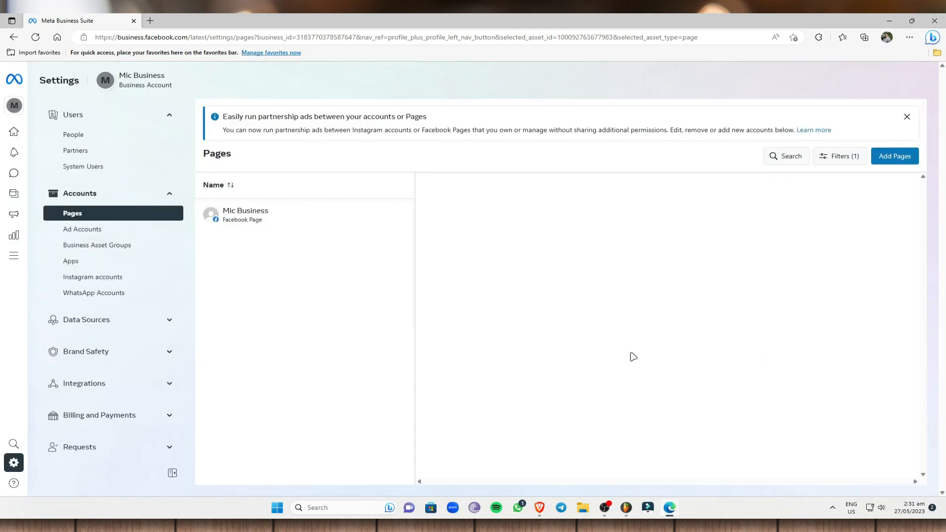
{"action": "left_click", "coordinate": [287, 218]}
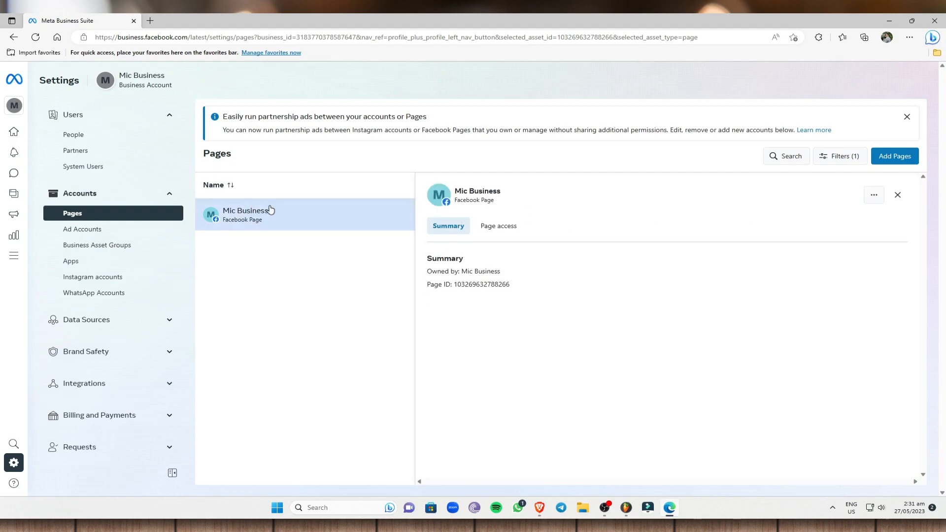
{"action": "left_click", "coordinate": [874, 197]}
{"action": "left_click", "coordinate": [874, 235]}
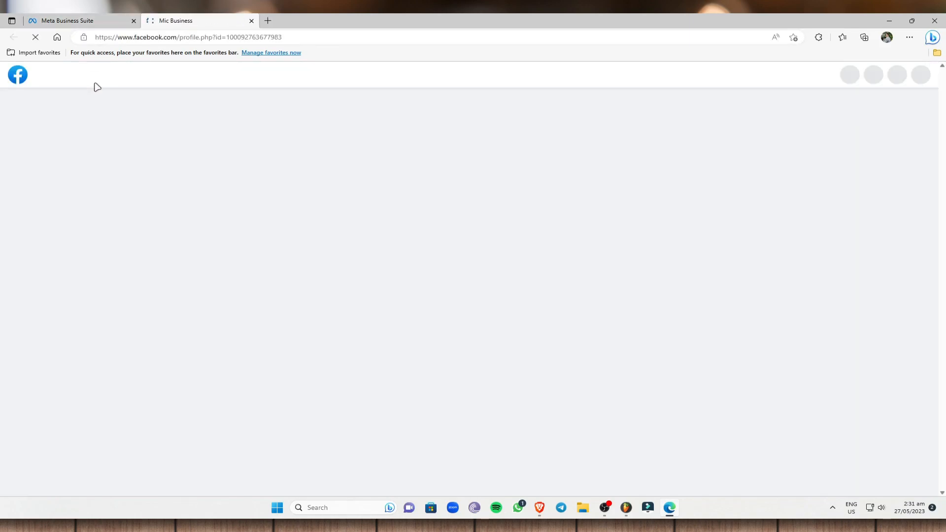
- Look over the empty Mic Business page, then open it in Meta Business Suite from More tools
{"action": "scroll", "coordinate": [494, 285], "scroll_direction": "down", "scroll_amount": 3}
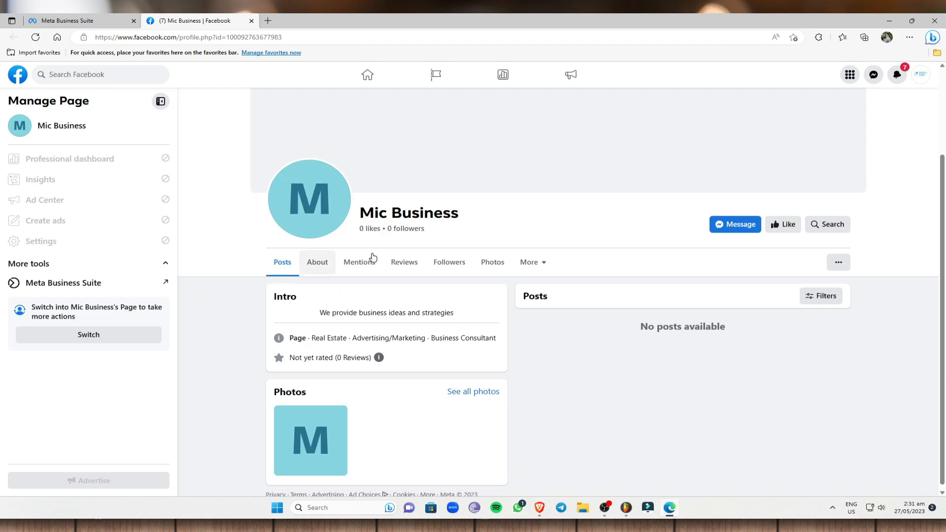
{"action": "scroll", "coordinate": [471, 281], "scroll_direction": "down", "scroll_amount": 1}
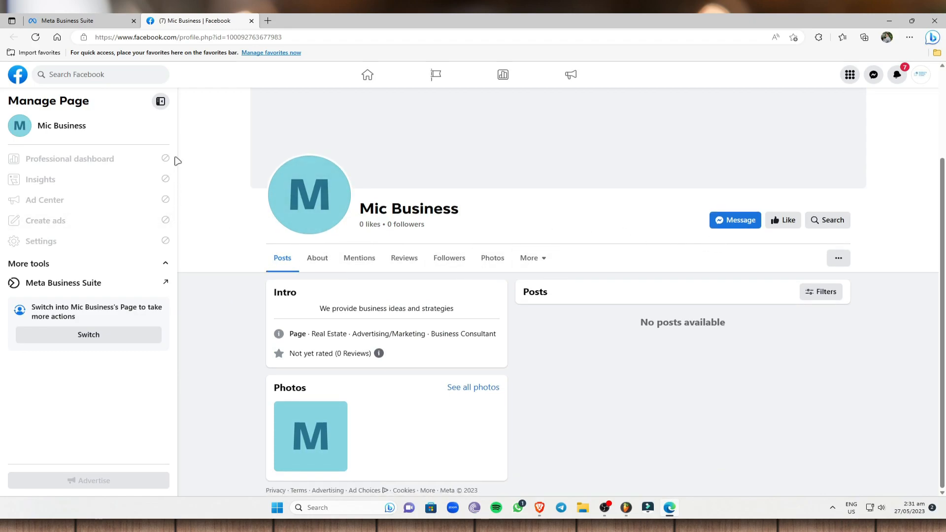
{"action": "left_click", "coordinate": [163, 283]}
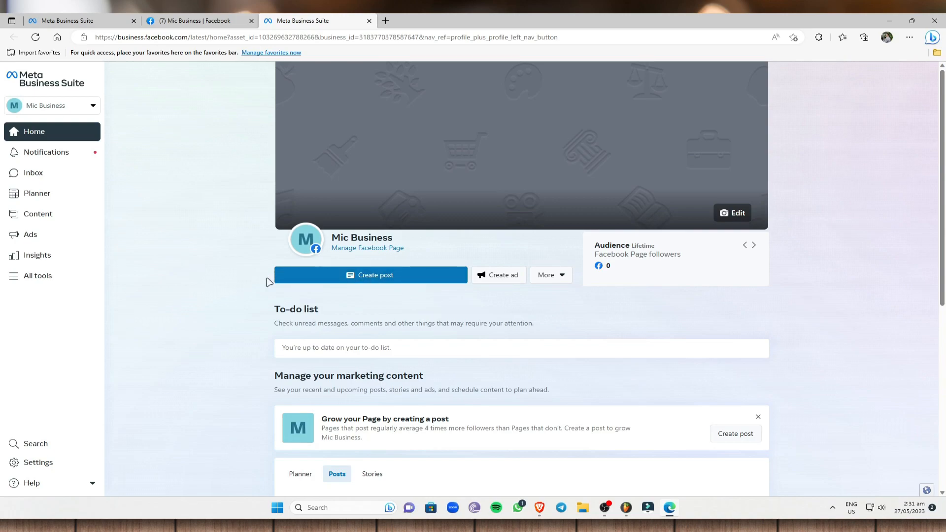
- Create a new Mic Business post and try its Vimeo video templates for media
{"action": "left_click", "coordinate": [383, 284]}
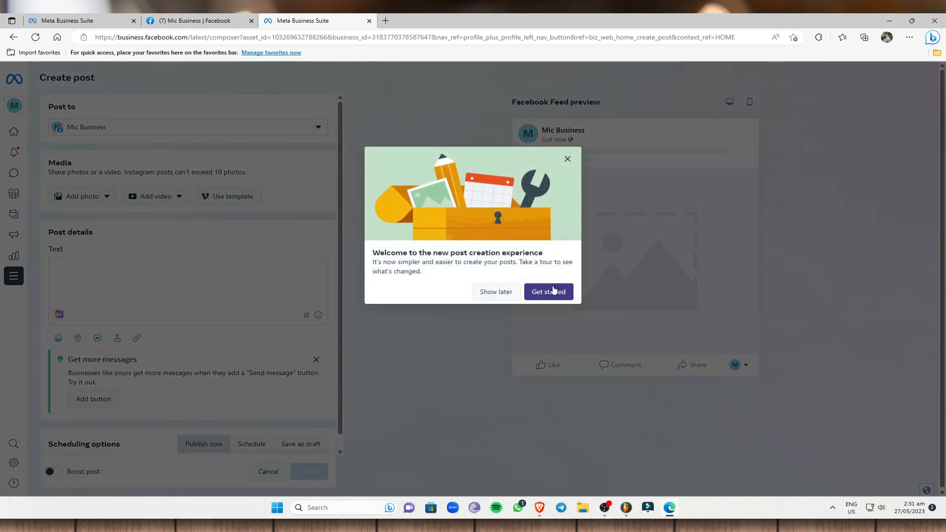
{"action": "left_click", "coordinate": [554, 290]}
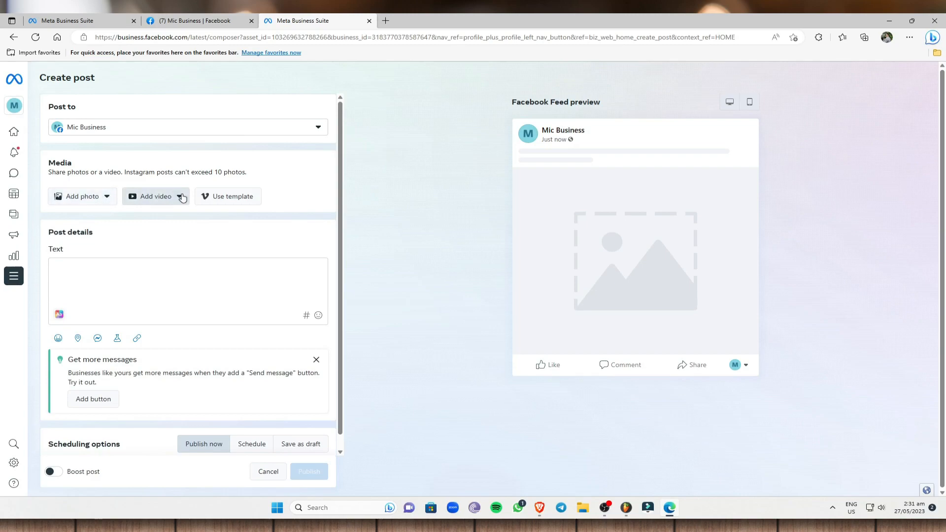
{"action": "left_click", "coordinate": [224, 197]}
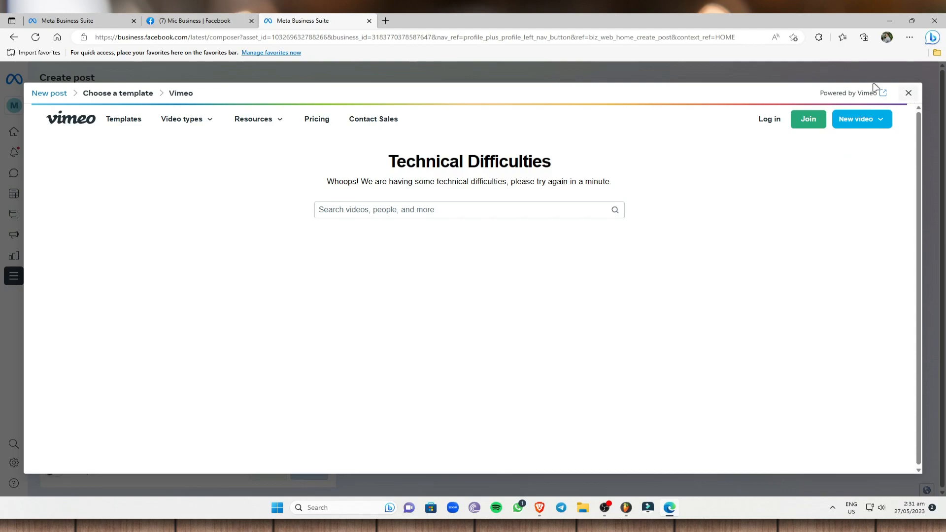
- Discard the draft post, return to Business Suite Home and begin a new ad
{"action": "left_click", "coordinate": [908, 93]}
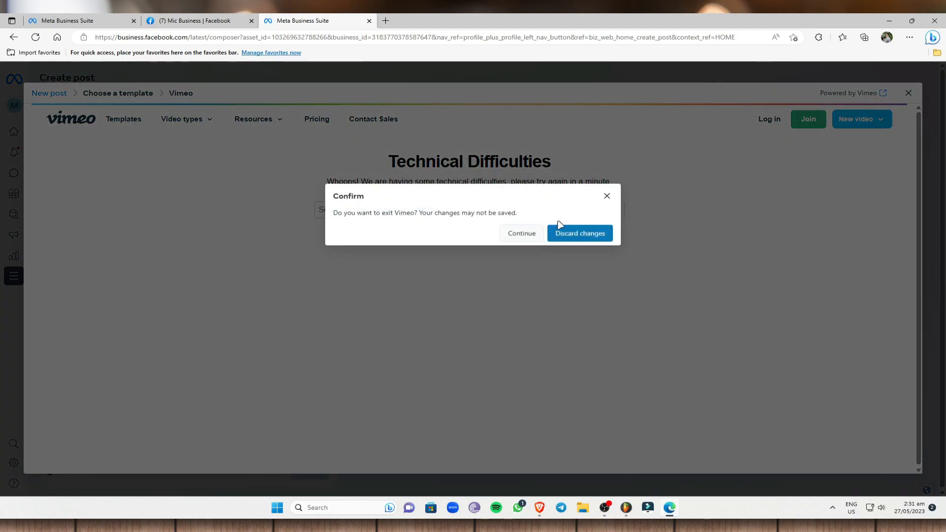
{"action": "left_click", "coordinate": [584, 233]}
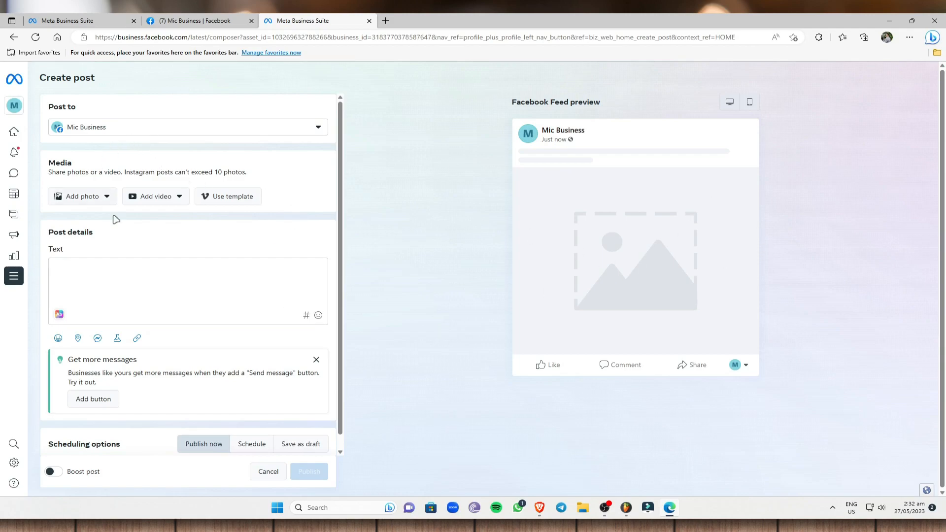
{"action": "left_click", "coordinate": [13, 37]}
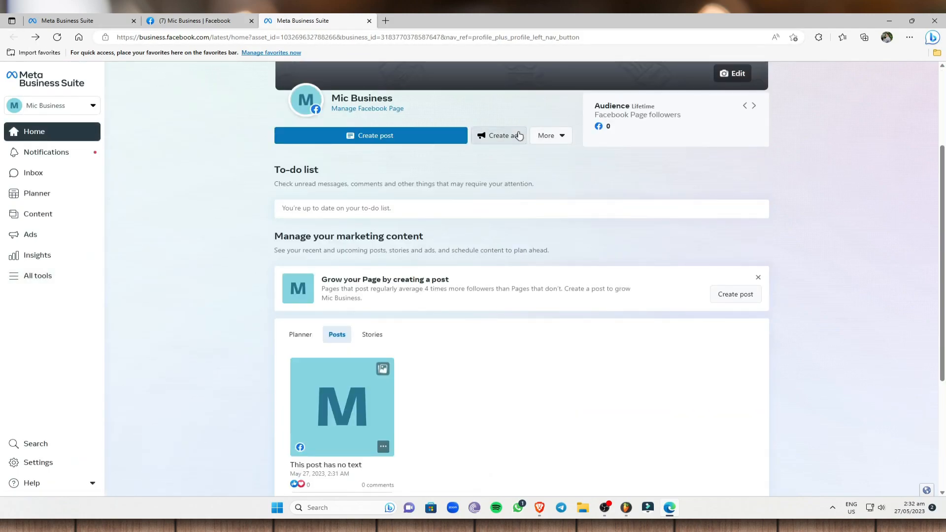
{"action": "left_click", "coordinate": [518, 136]}
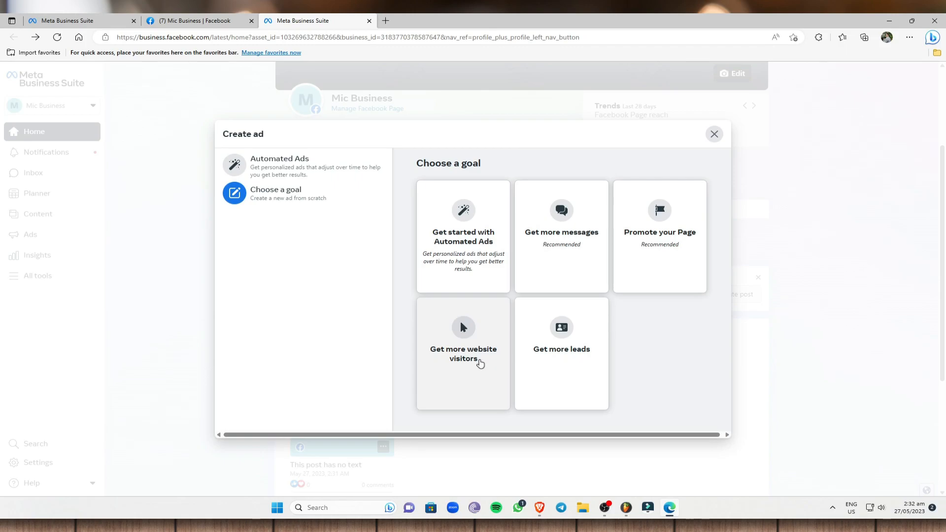
- Choose Promote your Page as the ad goal and review its settings
{"action": "left_click", "coordinate": [674, 267]}
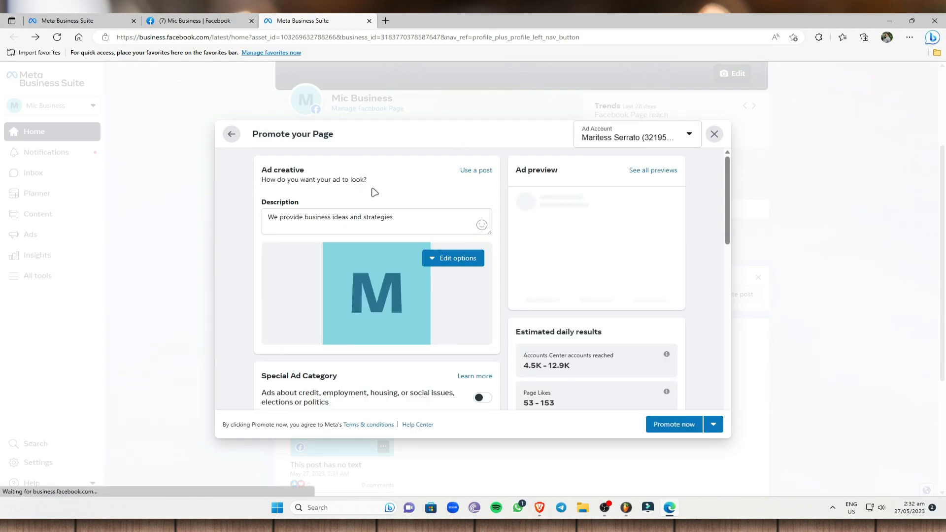
{"action": "scroll", "coordinate": [600, 271], "scroll_direction": "down", "scroll_amount": 1}
{"action": "scroll", "coordinate": [600, 283], "scroll_direction": "up", "scroll_amount": 1}
{"action": "scroll", "coordinate": [616, 217], "scroll_direction": "down", "scroll_amount": 1}
{"action": "scroll", "coordinate": [649, 228], "scroll_direction": "up", "scroll_amount": 1}
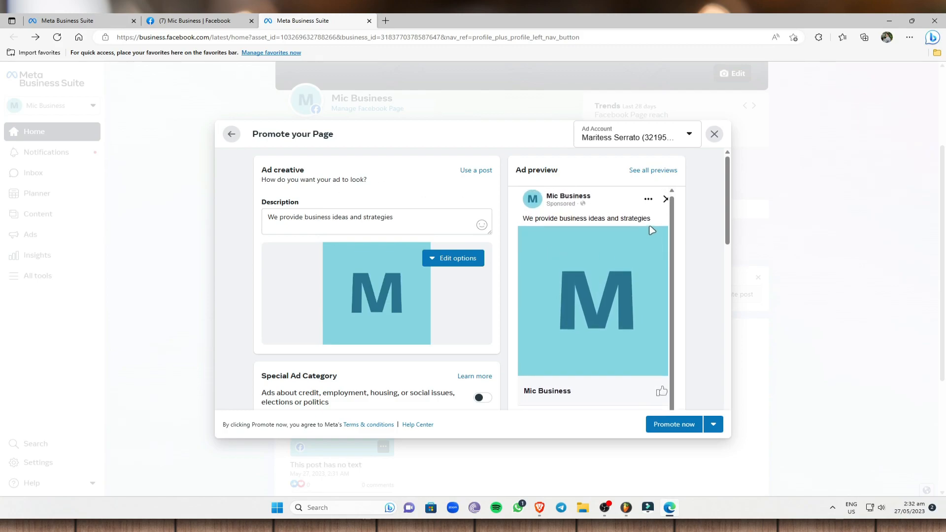
{"action": "scroll", "coordinate": [526, 320], "scroll_direction": "down", "scroll_amount": 1}
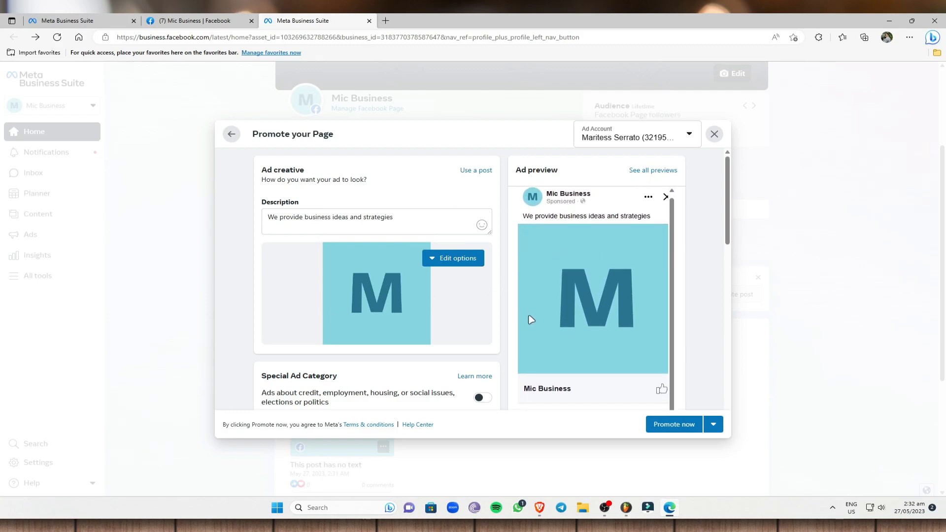
{"action": "scroll", "coordinate": [365, 317], "scroll_direction": "down", "scroll_amount": 1}
{"action": "scroll", "coordinate": [364, 317], "scroll_direction": "down", "scroll_amount": 5}
{"action": "scroll", "coordinate": [416, 294], "scroll_direction": "up", "scroll_amount": 3}
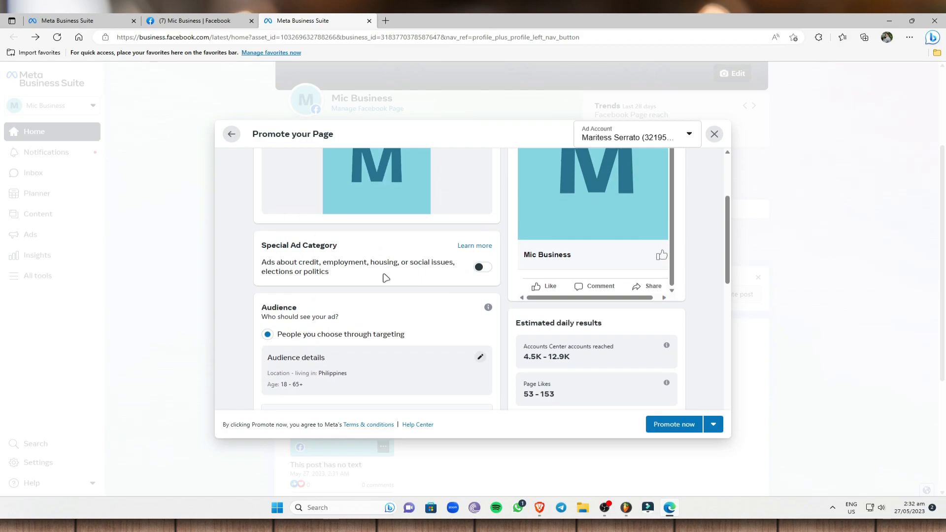
- Check the Special Ad Category options, leave the toggle off, and select the audience location text
{"action": "left_click", "coordinate": [482, 268]}
{"action": "left_click", "coordinate": [481, 297]}
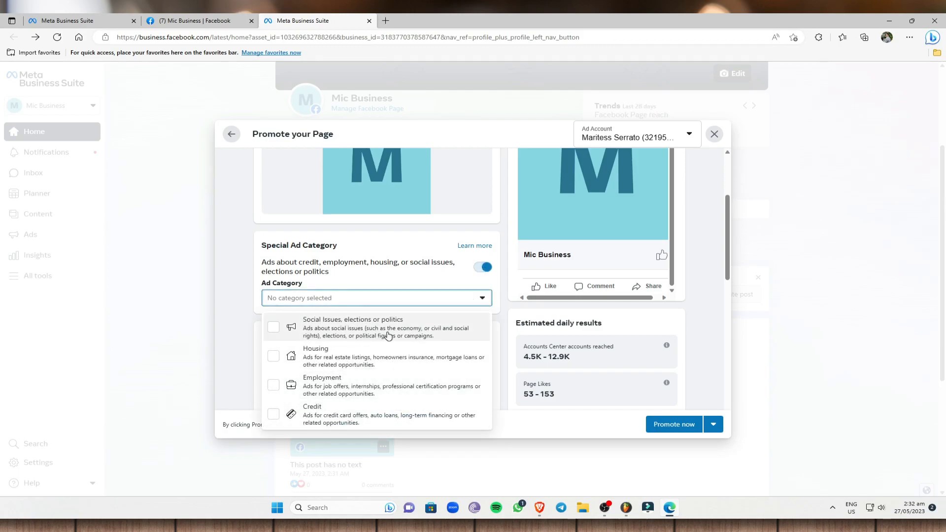
{"action": "left_click", "coordinate": [486, 269]}
{"action": "scroll", "coordinate": [370, 264], "scroll_direction": "down", "scroll_amount": 2}
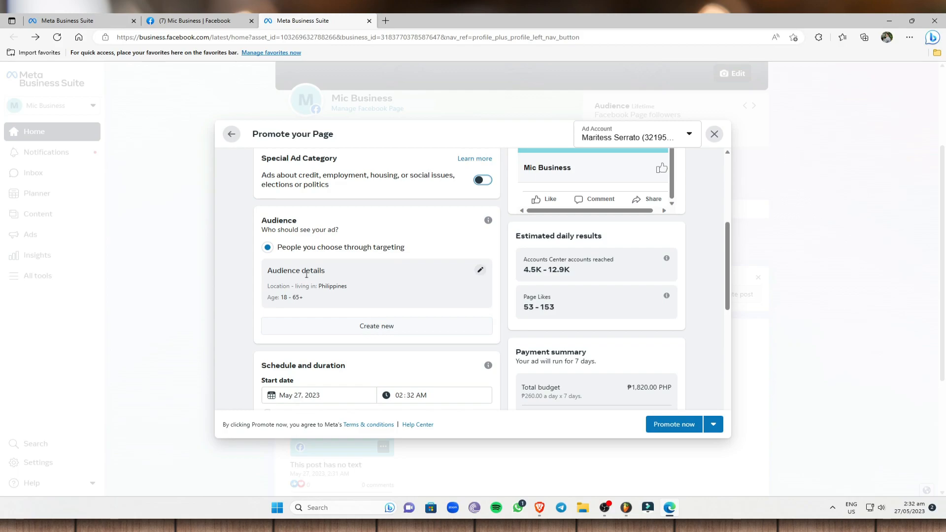
{"action": "left_click_drag", "start_coordinate": [268, 287], "coordinate": [364, 291]}
{"action": "left_click", "coordinate": [314, 292]}
- Edit the ad audience and raise the minimum age to 25
{"action": "left_click", "coordinate": [481, 271]}
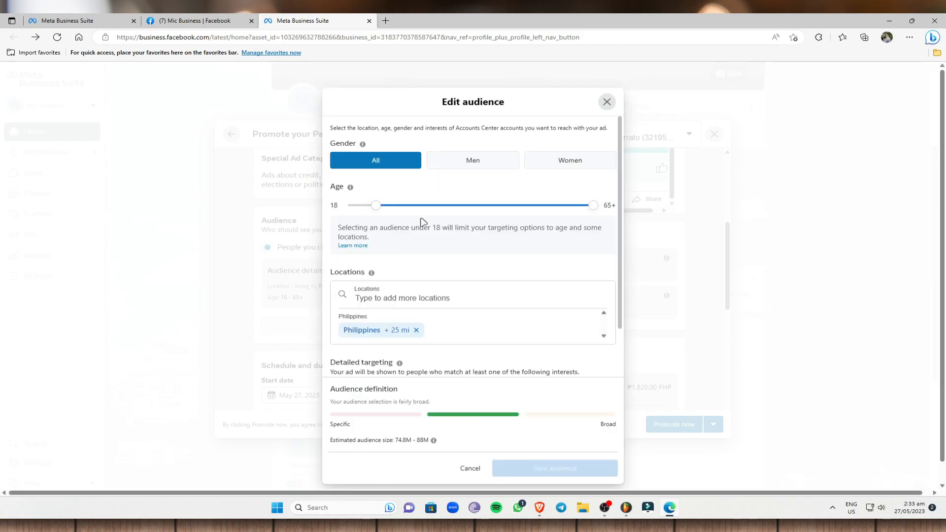
{"action": "scroll", "coordinate": [479, 229], "scroll_direction": "down", "scroll_amount": 1}
{"action": "left_click_drag", "start_coordinate": [376, 166], "coordinate": [405, 171]}
{"action": "scroll", "coordinate": [394, 266], "scroll_direction": "down", "scroll_amount": 1}
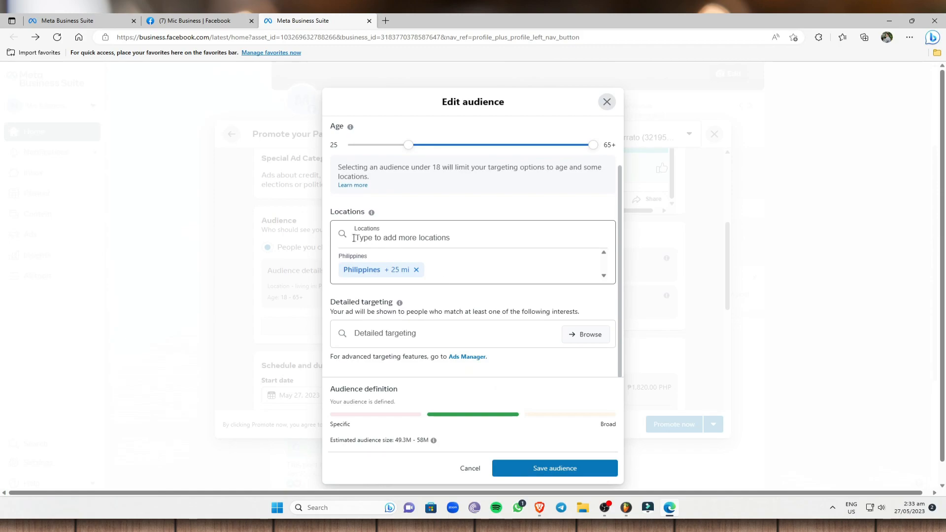
- Drop a 5-mile location pin on Masbate City on the map and save the audience
{"action": "left_click", "coordinate": [426, 240]}
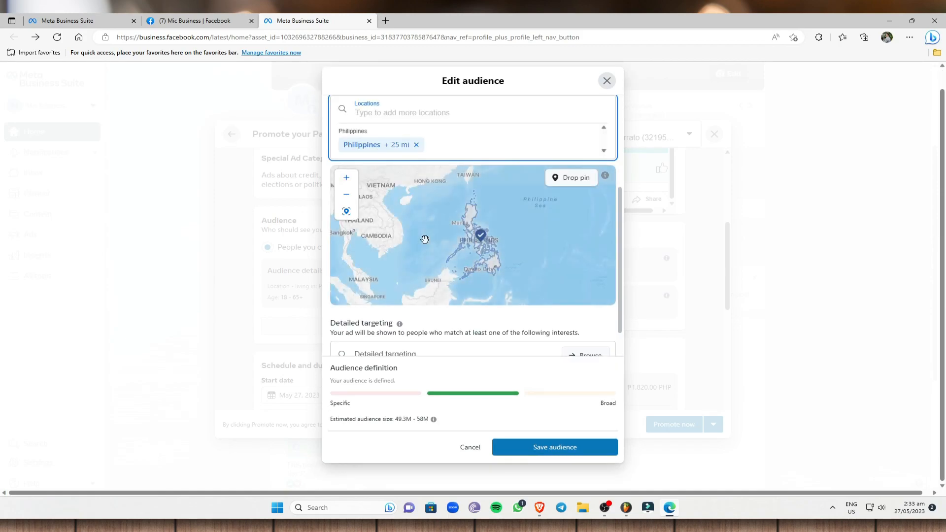
{"action": "scroll", "coordinate": [521, 235], "scroll_direction": "up", "scroll_amount": 1}
{"action": "scroll", "coordinate": [460, 257], "scroll_direction": "up", "scroll_amount": 4}
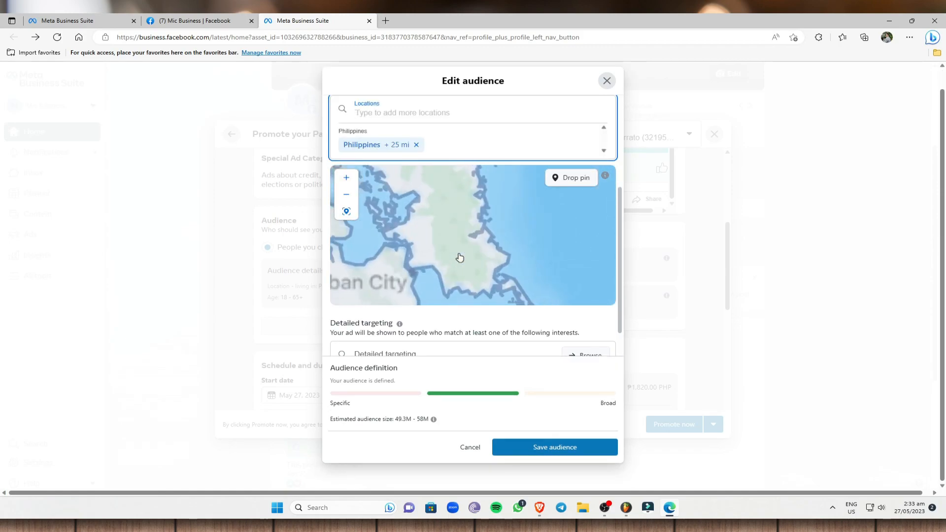
{"action": "left_click_drag", "start_coordinate": [362, 238], "coordinate": [609, 211]}
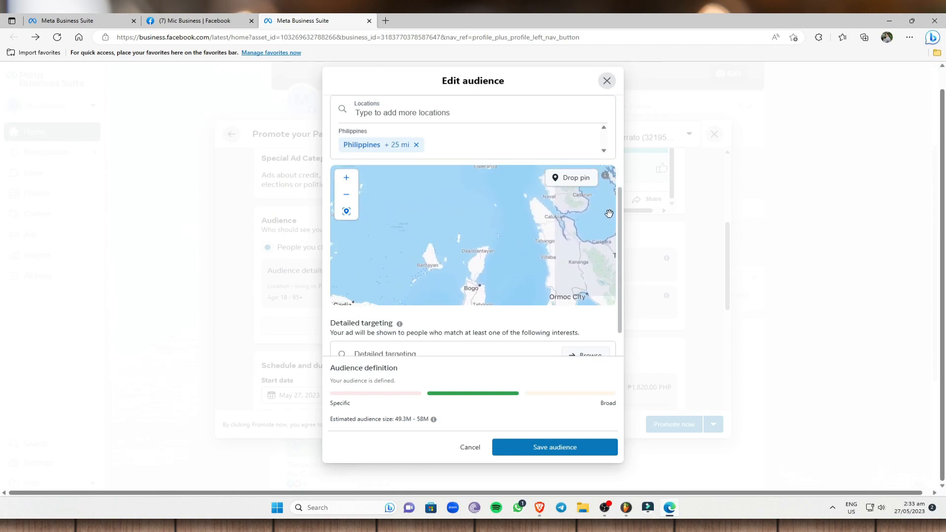
{"action": "scroll", "coordinate": [469, 222], "scroll_direction": "down", "scroll_amount": 1}
{"action": "left_click_drag", "start_coordinate": [485, 225], "coordinate": [471, 277]}
{"action": "left_click_drag", "start_coordinate": [453, 239], "coordinate": [510, 249]}
{"action": "left_click", "coordinate": [567, 177]}
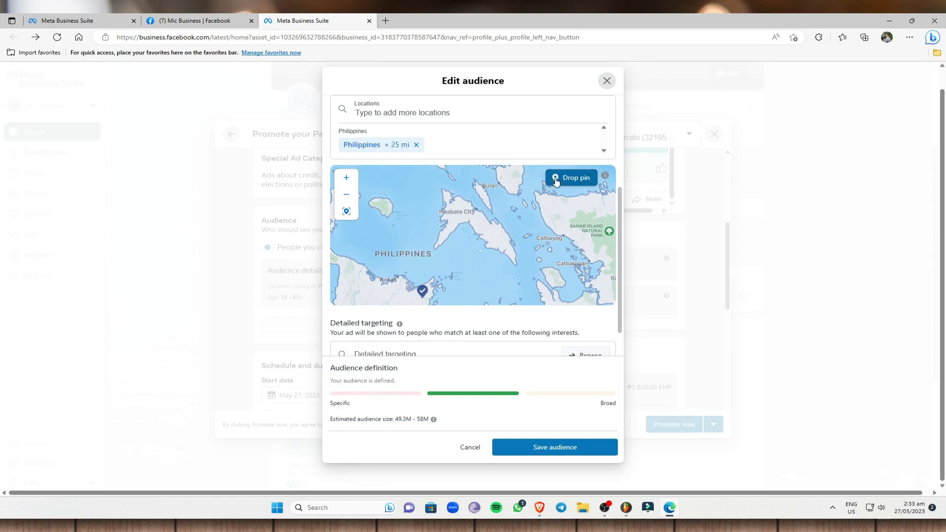
{"action": "left_click", "coordinate": [464, 220]}
{"action": "scroll", "coordinate": [503, 266], "scroll_direction": "down", "scroll_amount": 4}
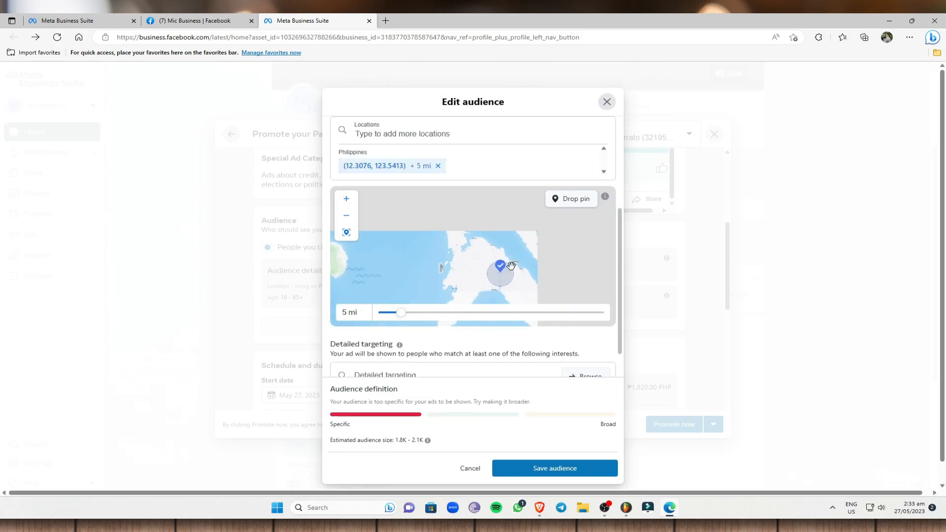
{"action": "left_click", "coordinate": [556, 469]}
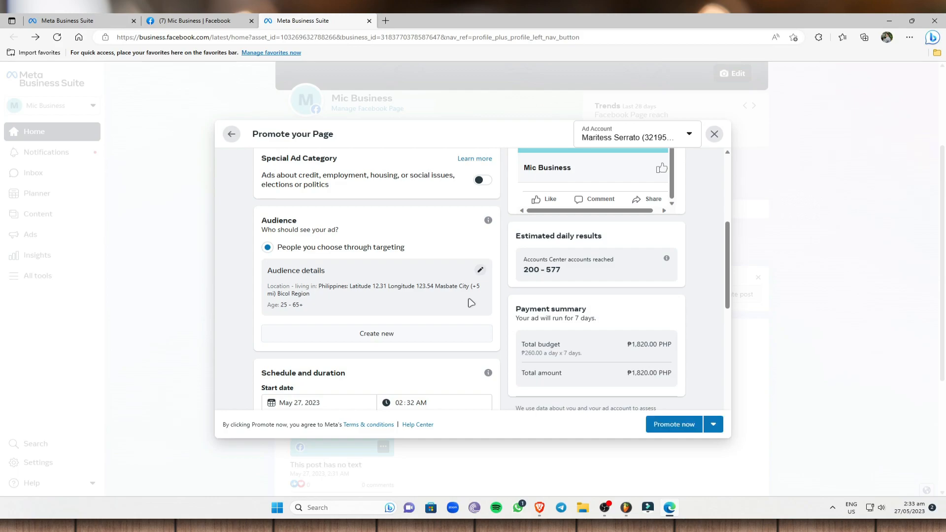
- Set a fixed 10-day duration ending Jun 6, 2023, totalling ₱2,600.00 at ₱260 daily
{"action": "scroll", "coordinate": [367, 295], "scroll_direction": "down", "scroll_amount": 3}
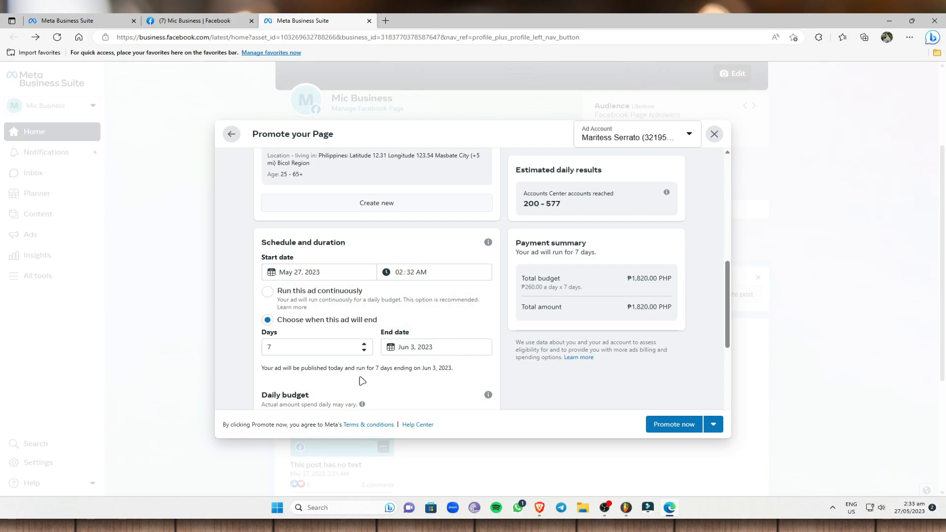
{"action": "scroll", "coordinate": [396, 355], "scroll_direction": "down", "scroll_amount": 1}
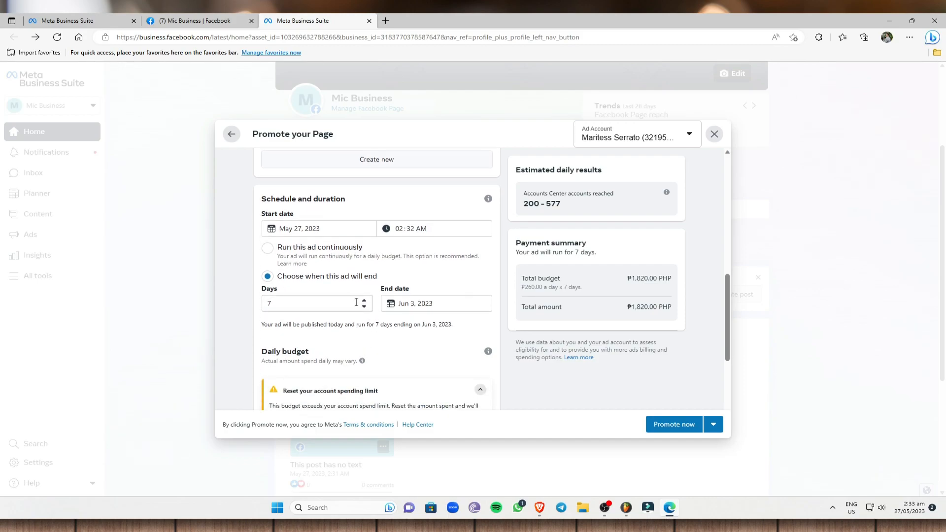
{"action": "left_click", "coordinate": [364, 300]}
{"action": "left_click", "coordinate": [364, 300]}
{"action": "left_click", "coordinate": [364, 300]}
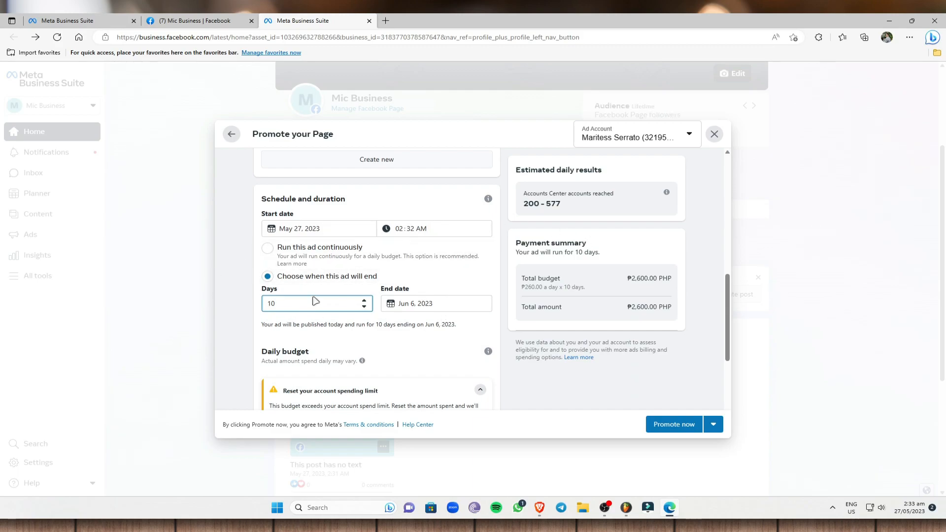
{"action": "left_click", "coordinate": [276, 248]}
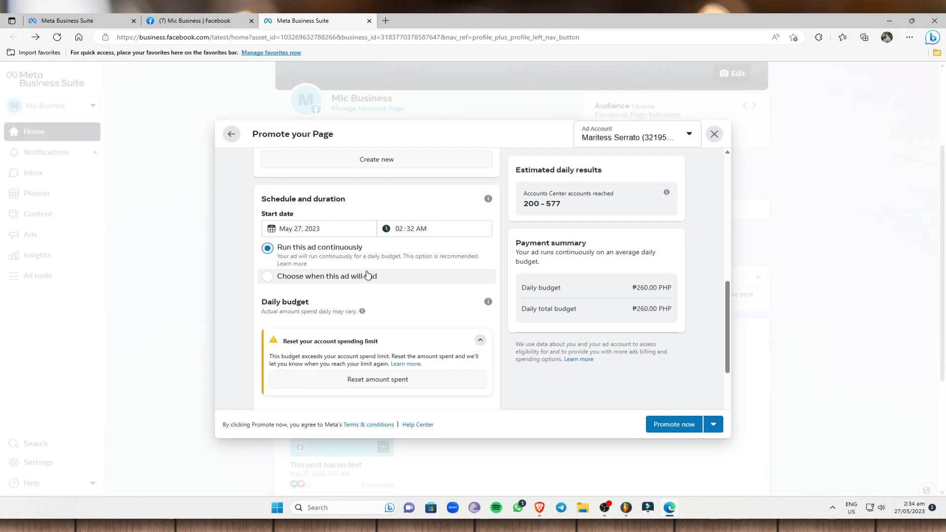
{"action": "left_click", "coordinate": [327, 275]}
{"action": "left_click", "coordinate": [335, 245]}
{"action": "left_click", "coordinate": [335, 278]}
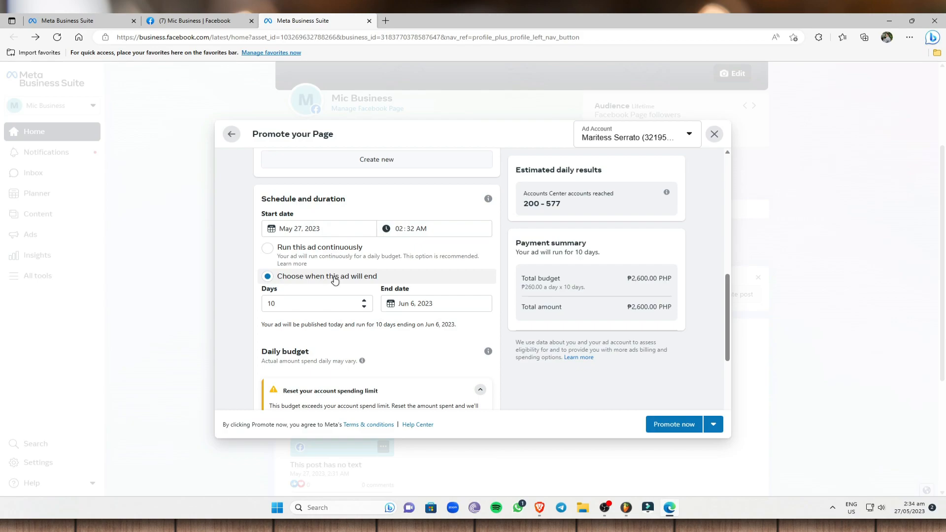
- Reduce the daily budget slider to ₱200.00, making the 10-day total ₱2,000.00 PHP
{"action": "scroll", "coordinate": [397, 212], "scroll_direction": "down", "scroll_amount": 5}
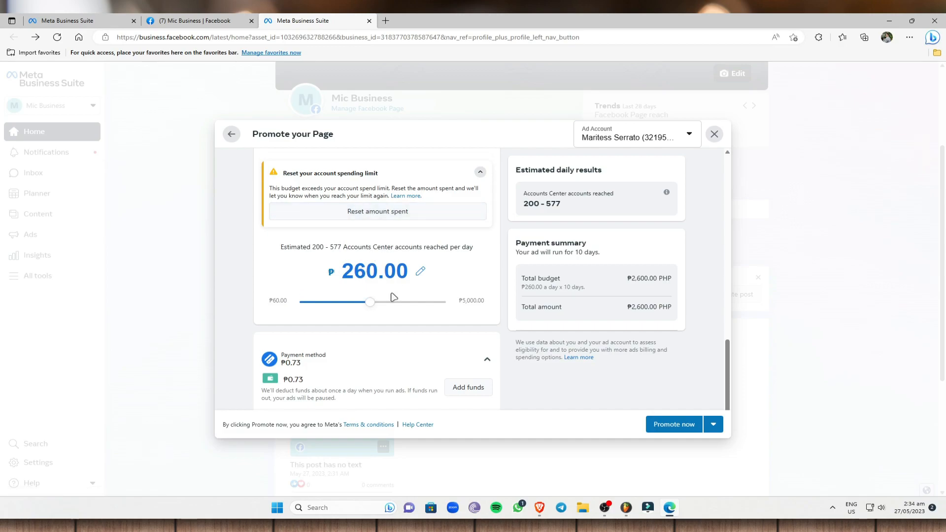
{"action": "scroll", "coordinate": [379, 293], "scroll_direction": "down", "scroll_amount": 1}
{"action": "mouse_move", "coordinate": [369, 294]}
{"action": "left_mouse_down"}
{"action": "mouse_move", "coordinate": [340, 294]}
{"action": "mouse_move", "coordinate": [351, 295]}
{"action": "left_mouse_up"}
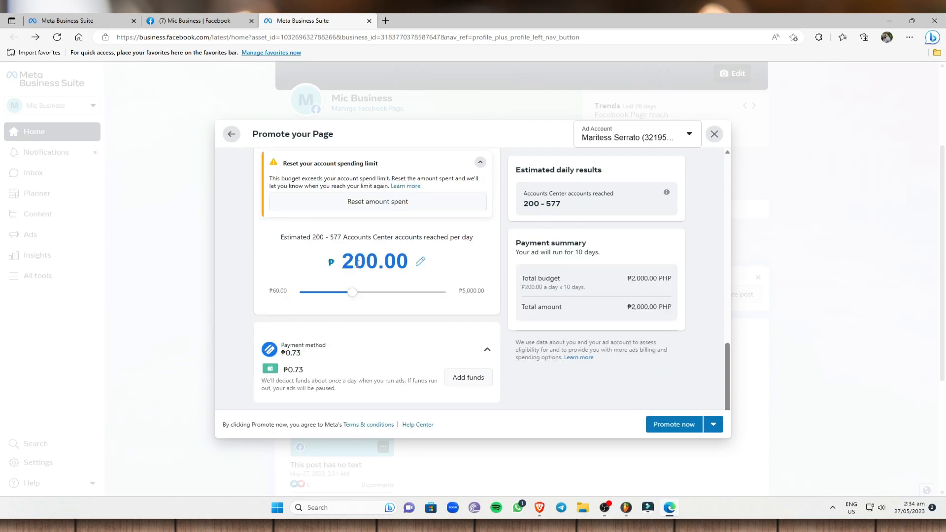
{"action": "scroll", "coordinate": [370, 262], "scroll_direction": "up", "scroll_amount": 3}
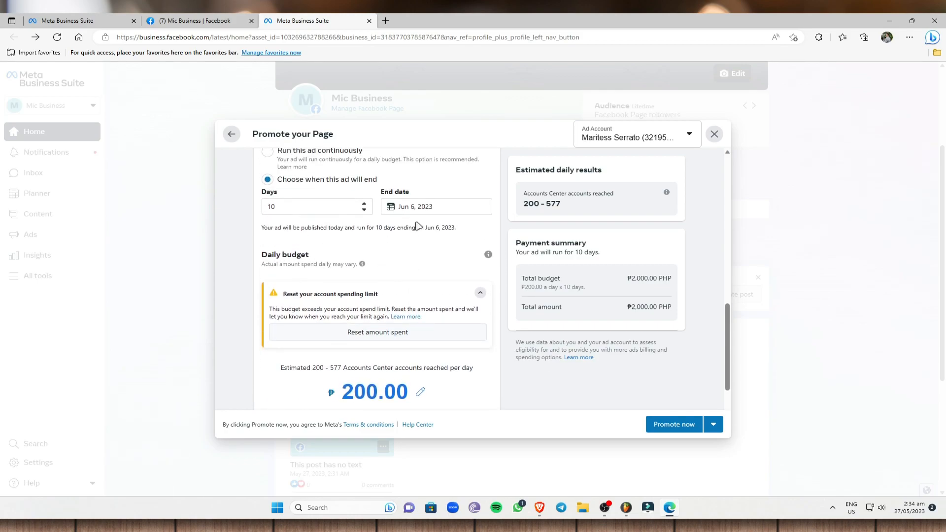
{"action": "scroll", "coordinate": [486, 209], "scroll_direction": "down", "scroll_amount": 2}
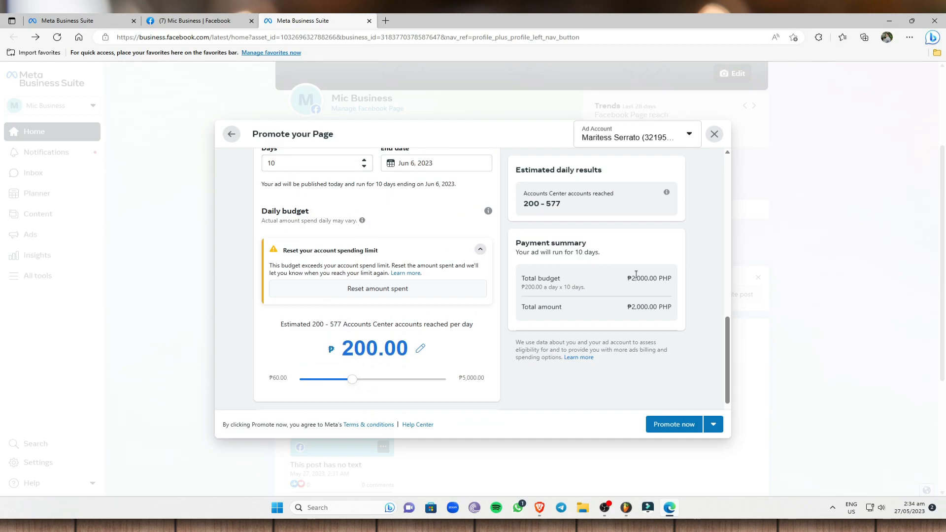
{"action": "left_click_drag", "start_coordinate": [624, 280], "coordinate": [594, 358]}
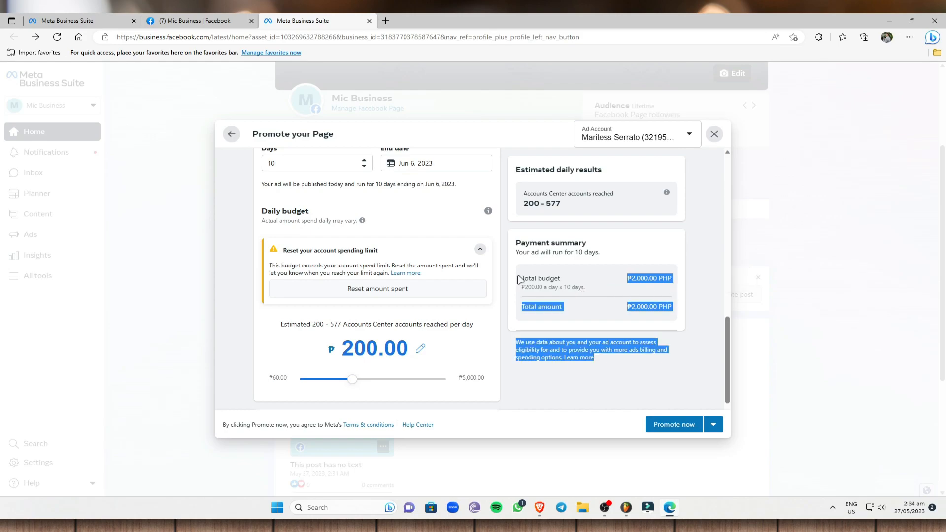
{"action": "scroll", "coordinate": [434, 298], "scroll_direction": "down", "scroll_amount": 2}
{"action": "left_click", "coordinate": [391, 338]}
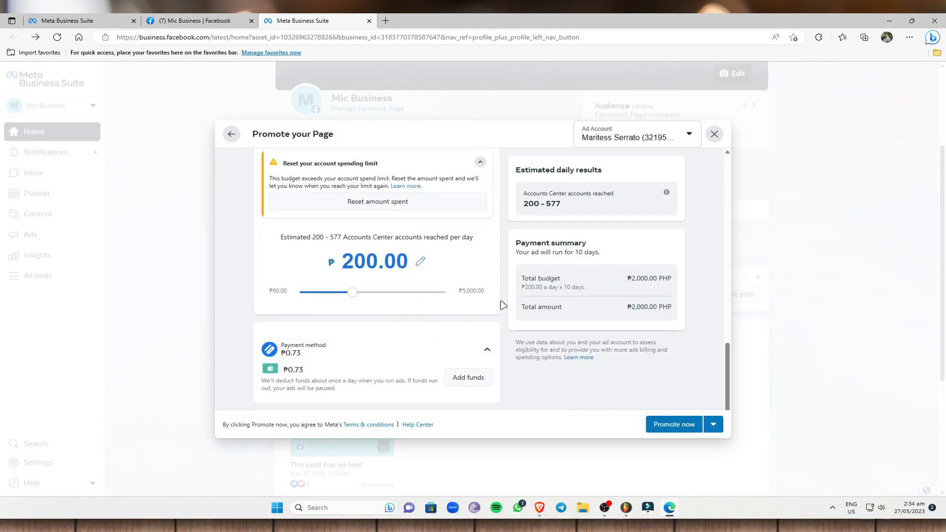
- Start adding funds, then close the card payment form without entering details
{"action": "left_click", "coordinate": [472, 384]}
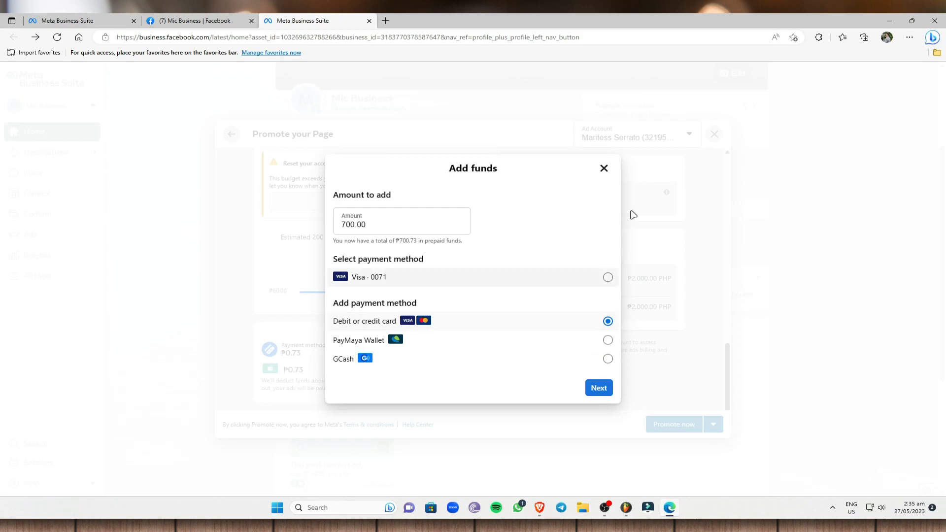
{"action": "left_click", "coordinate": [599, 388]}
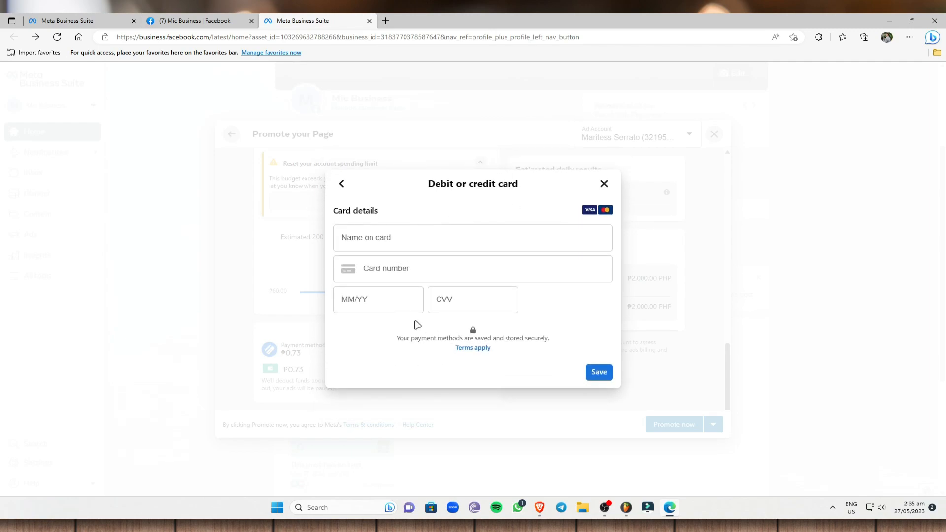
{"action": "left_click", "coordinate": [604, 183]}
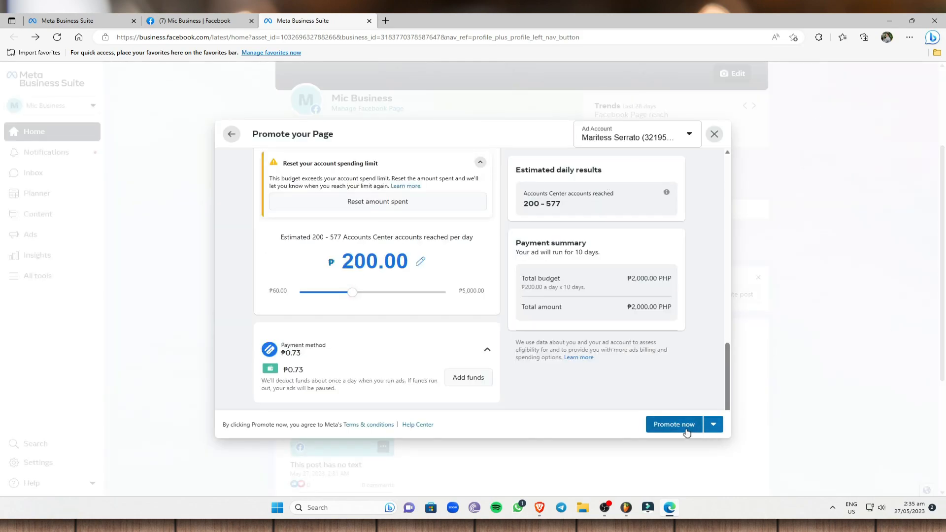
- Close Promote your Page and confirm discarding it, returning to Mic Business Home
{"action": "left_click", "coordinate": [714, 134]}
{"action": "left_click", "coordinate": [576, 296]}
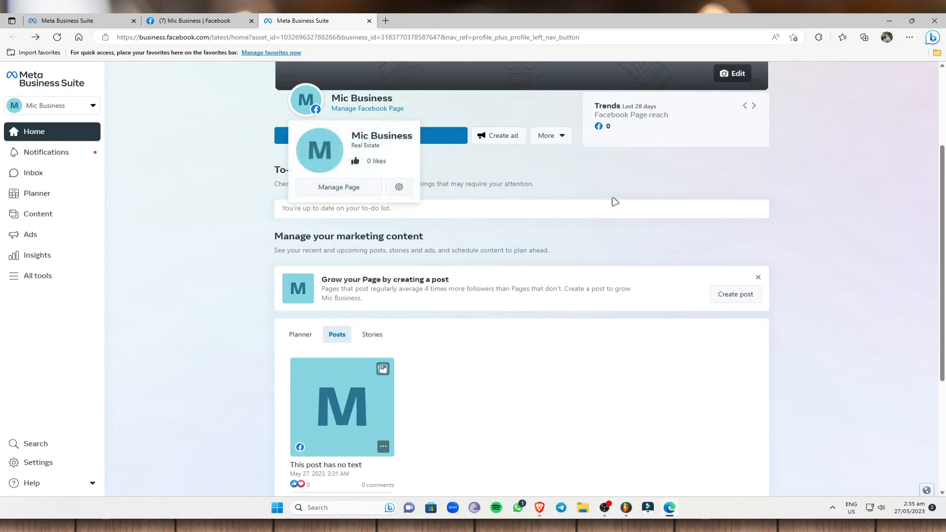
{"action": "scroll", "coordinate": [492, 254], "scroll_direction": "down", "scroll_amount": 4}
{"action": "scroll", "coordinate": [296, 280], "scroll_direction": "up", "scroll_amount": 7}
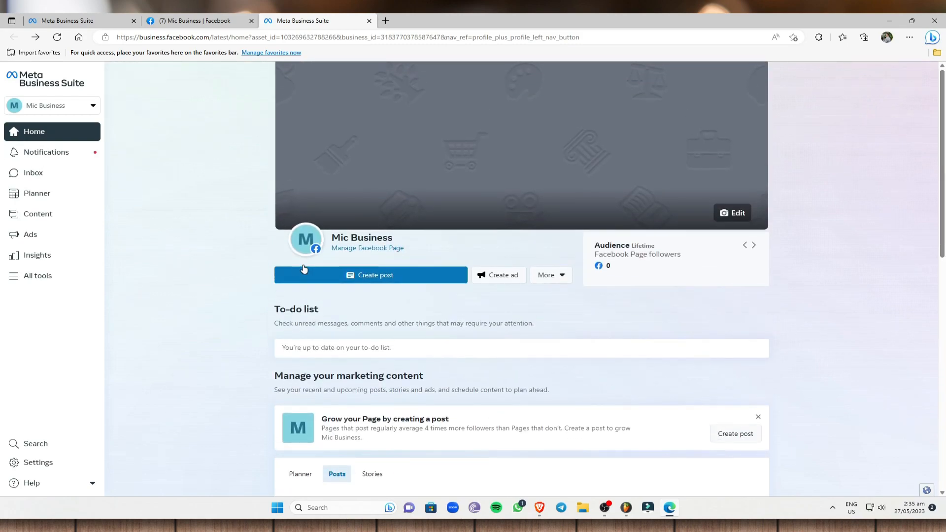